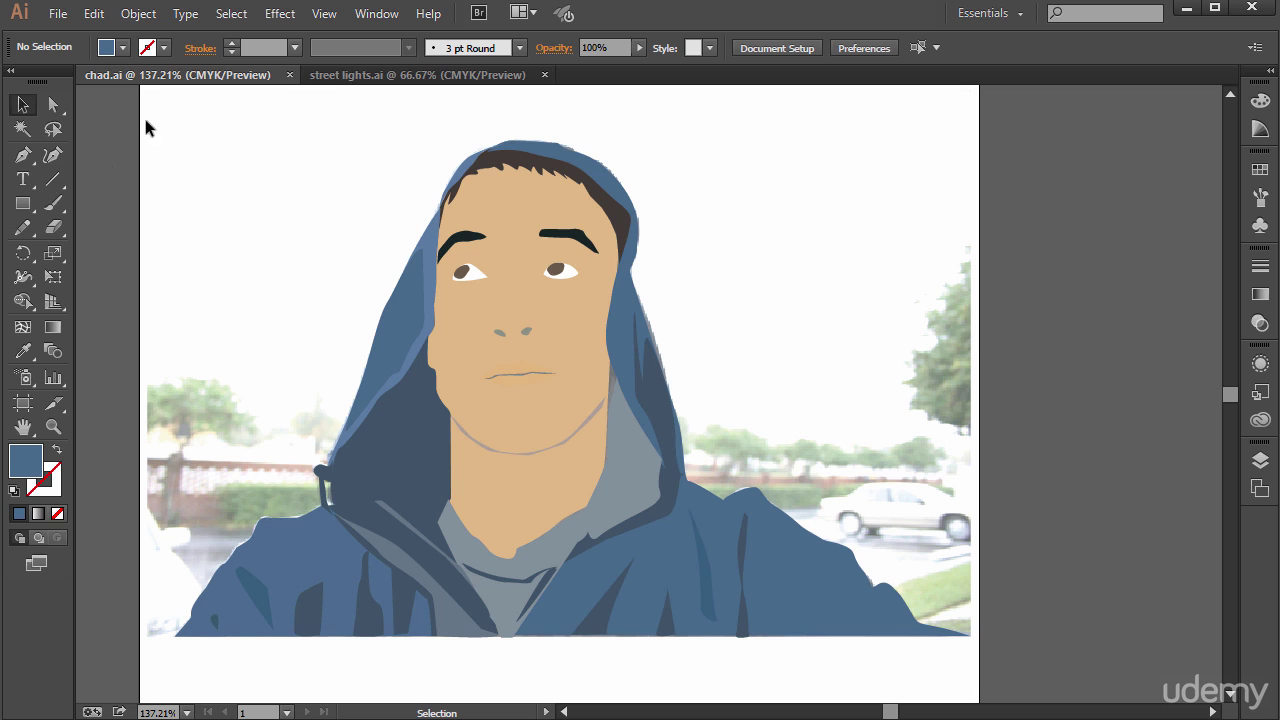
- View the street lights.ai document and return to chad.ai
left_click(372, 76)
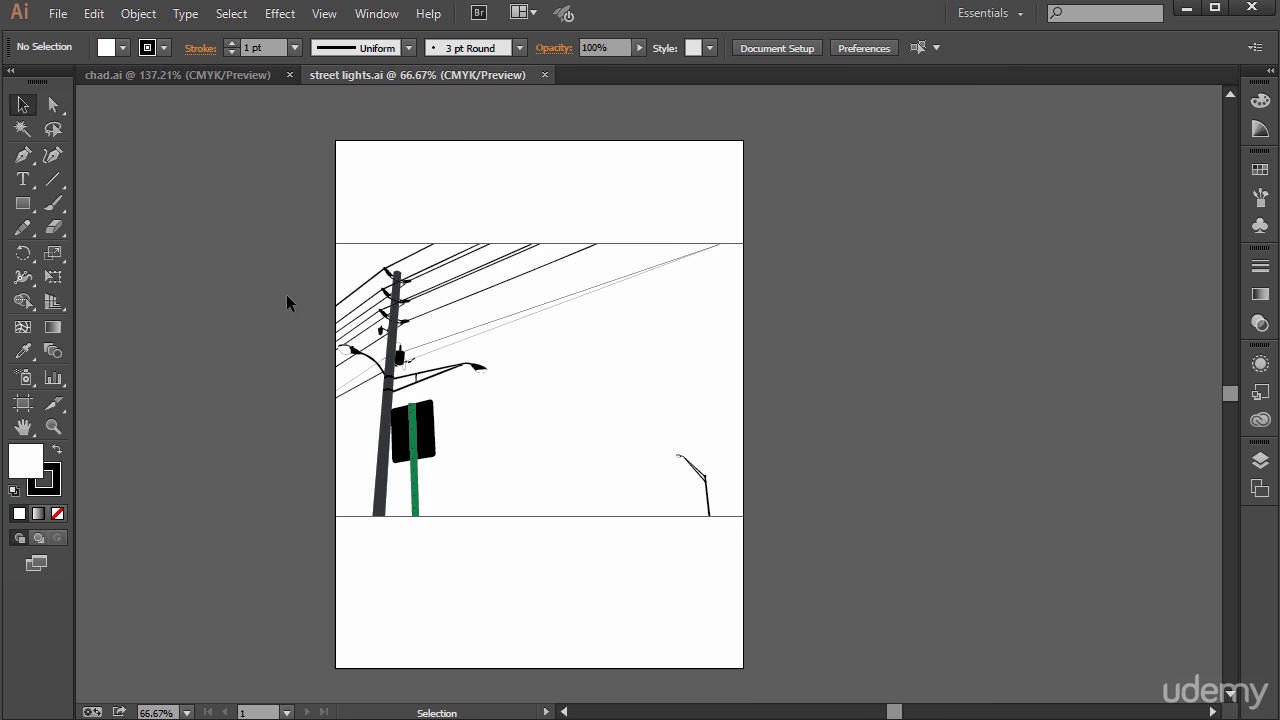
left_click(235, 75)
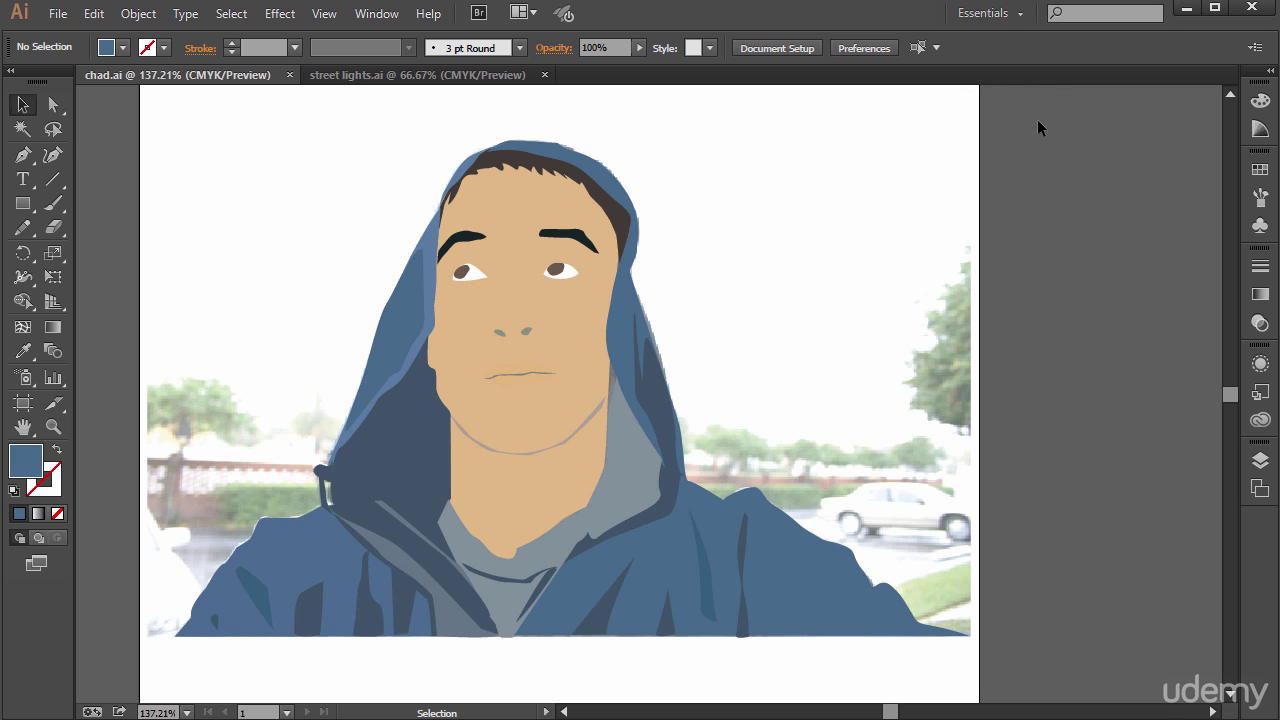
- Try the Painting, Tracing, Typography and Web workspaces, and return to the Essentials workspace
left_click(988, 16)
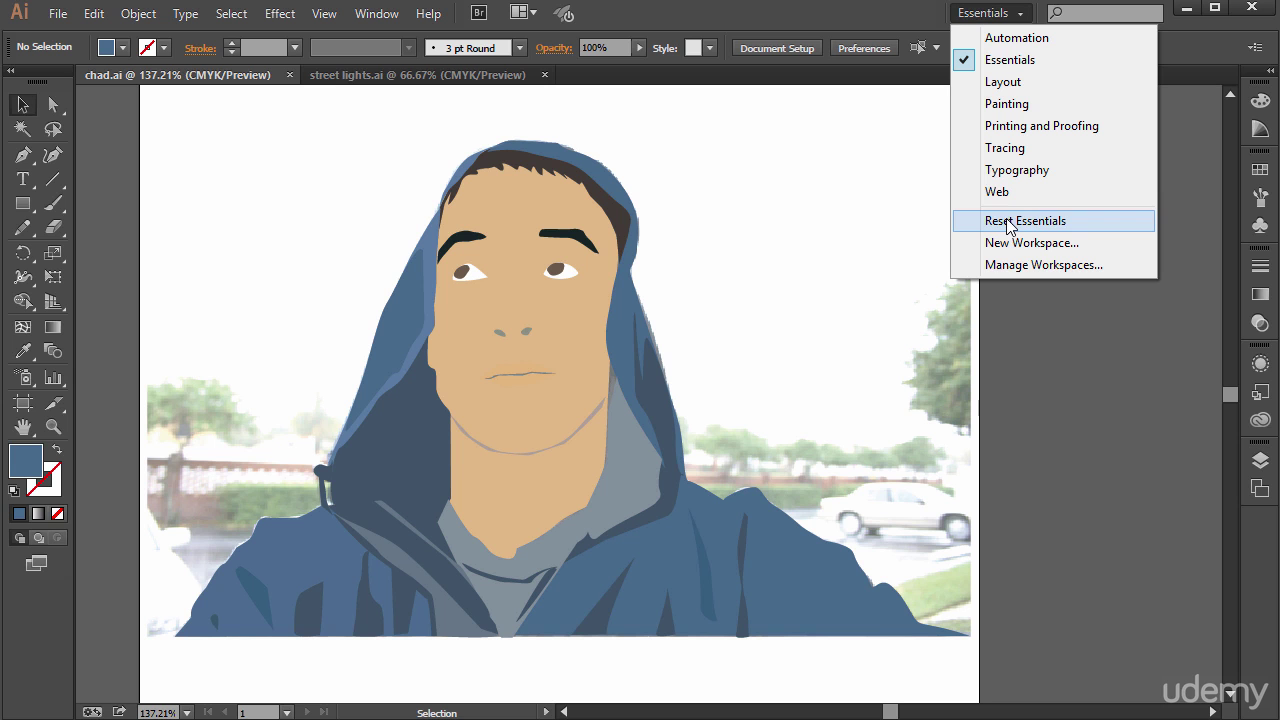
left_click(1020, 60)
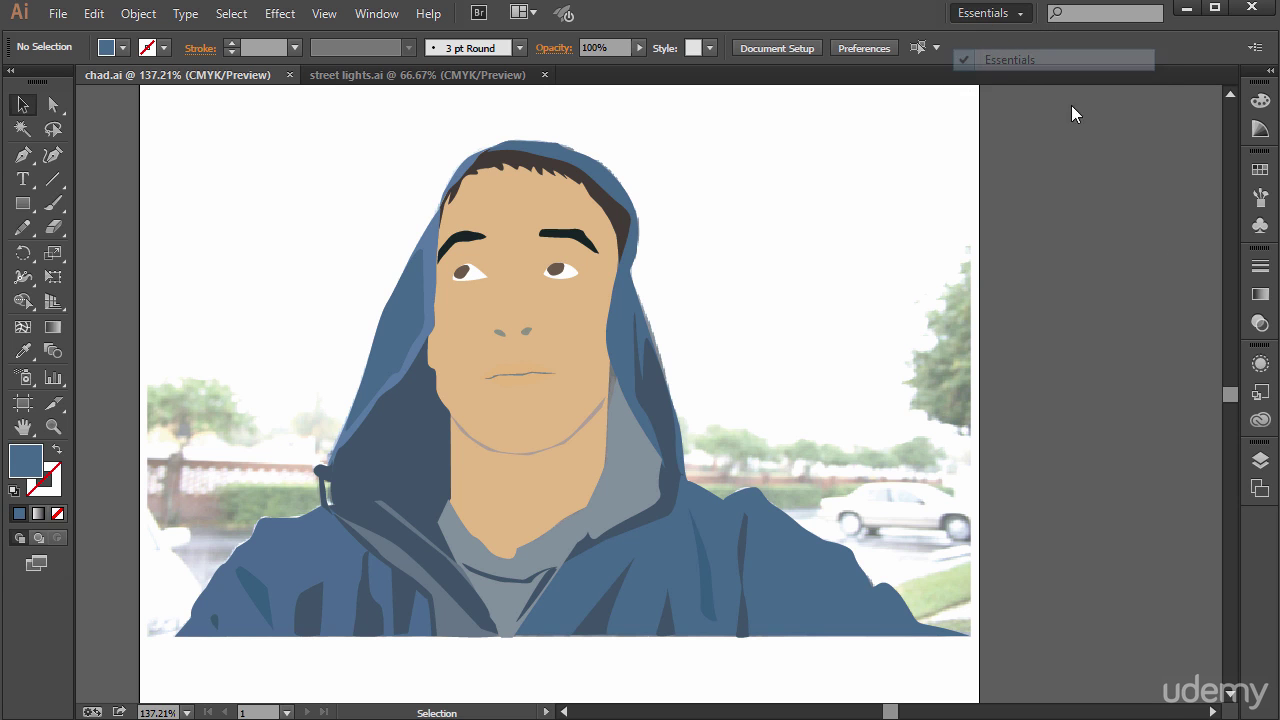
left_click(990, 14)
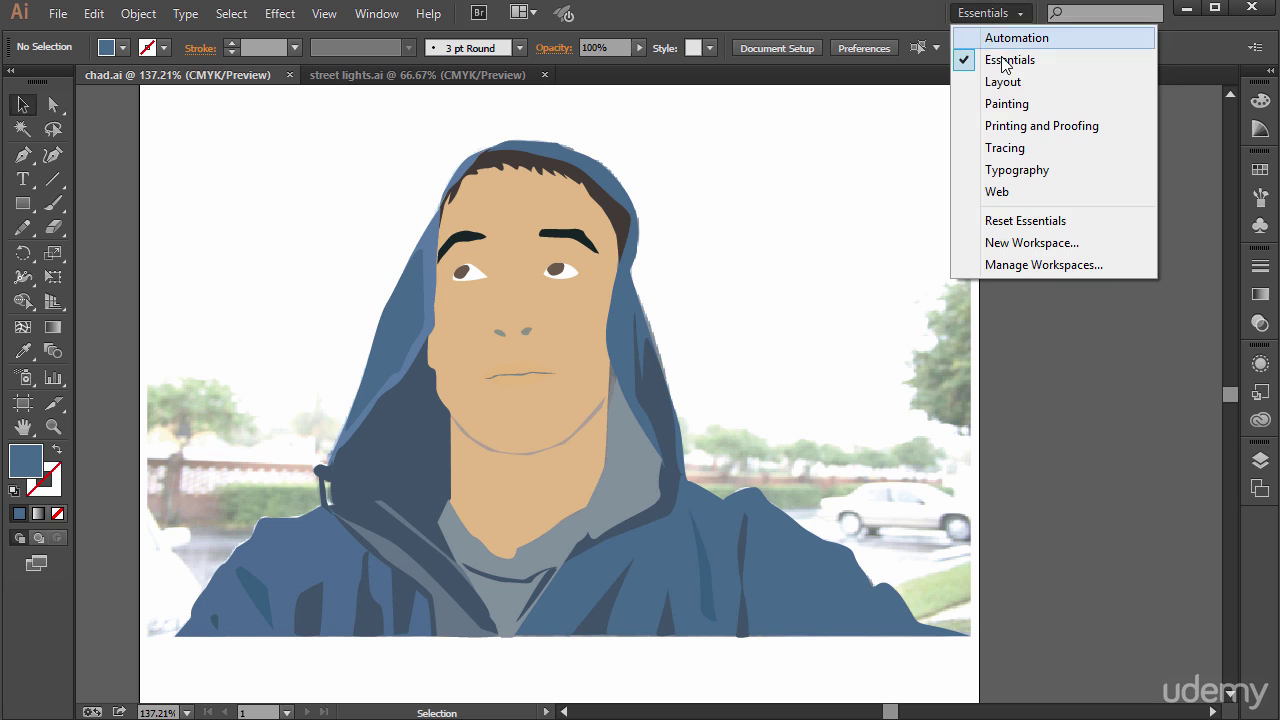
left_click(1010, 104)
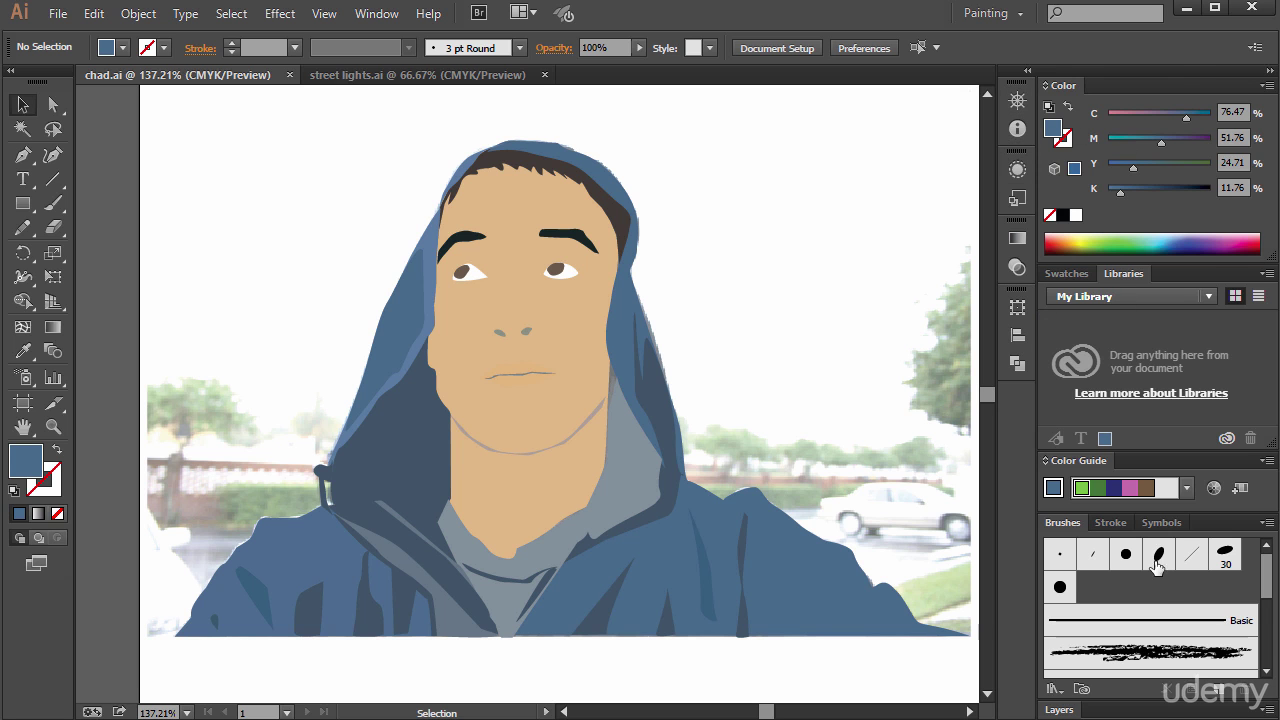
left_click(993, 14)
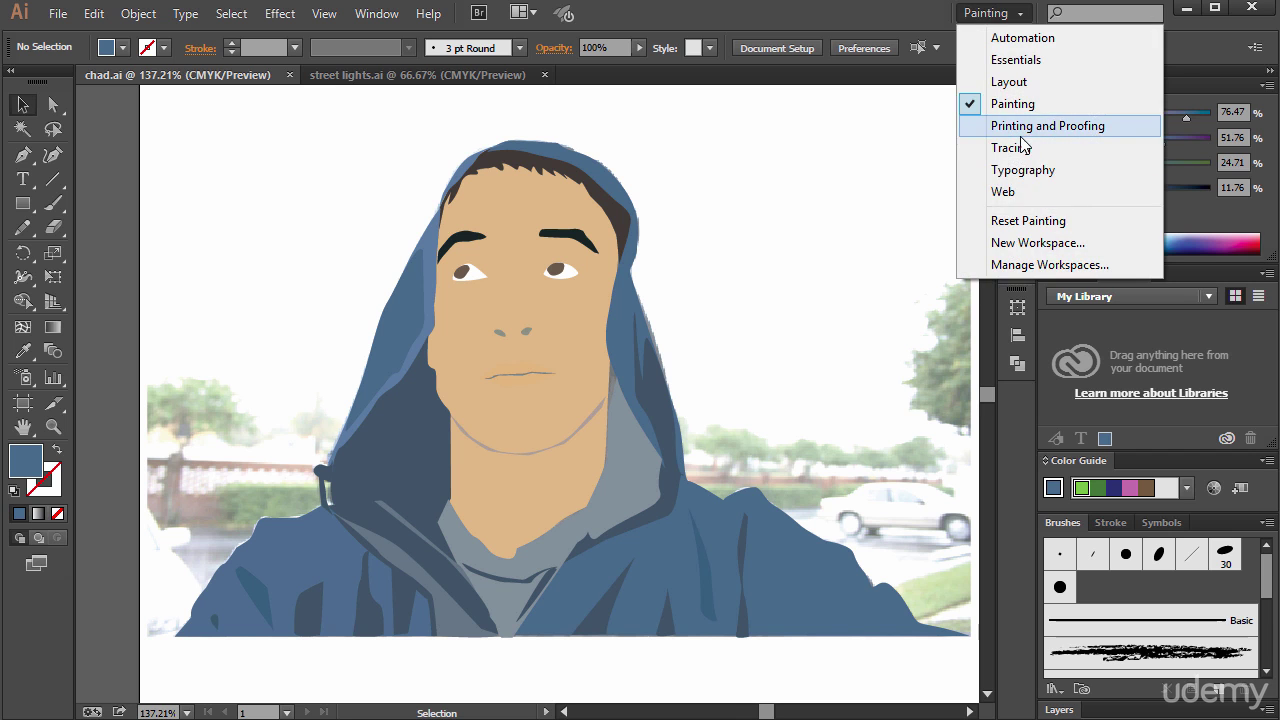
left_click(1016, 143)
left_click(980, 13)
left_click(1051, 171)
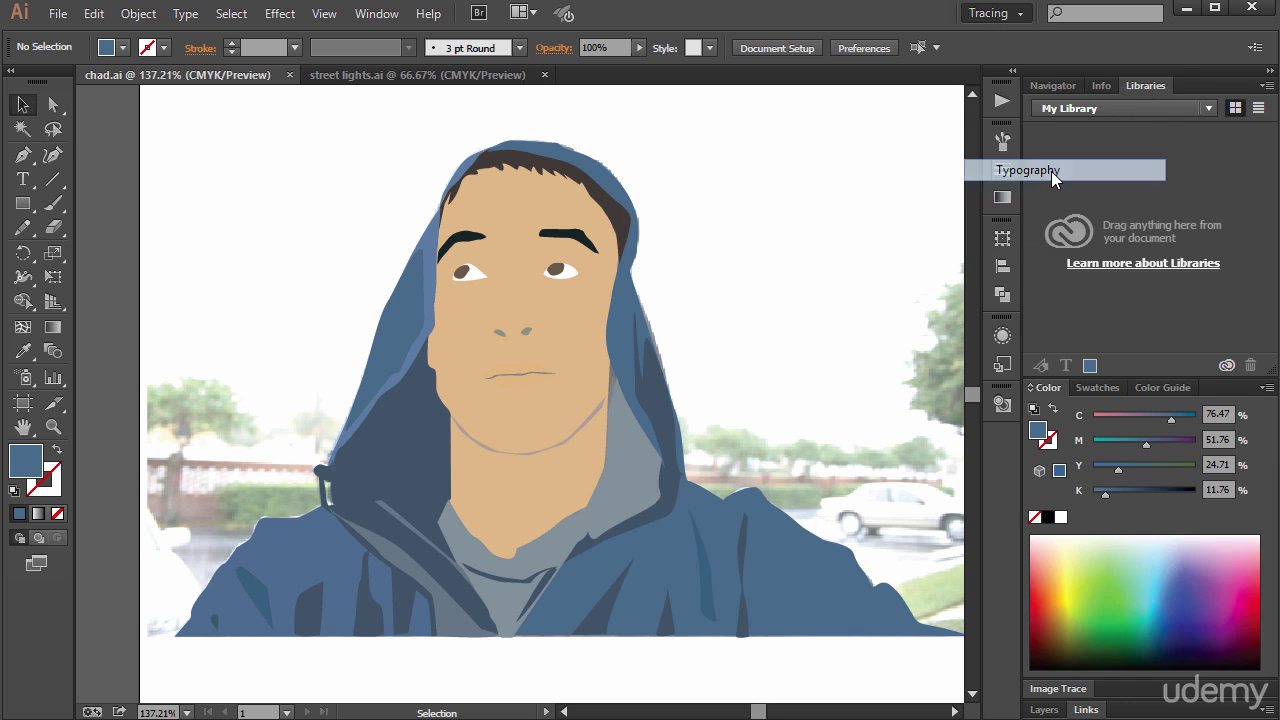
left_click(980, 13)
left_click(1089, 191)
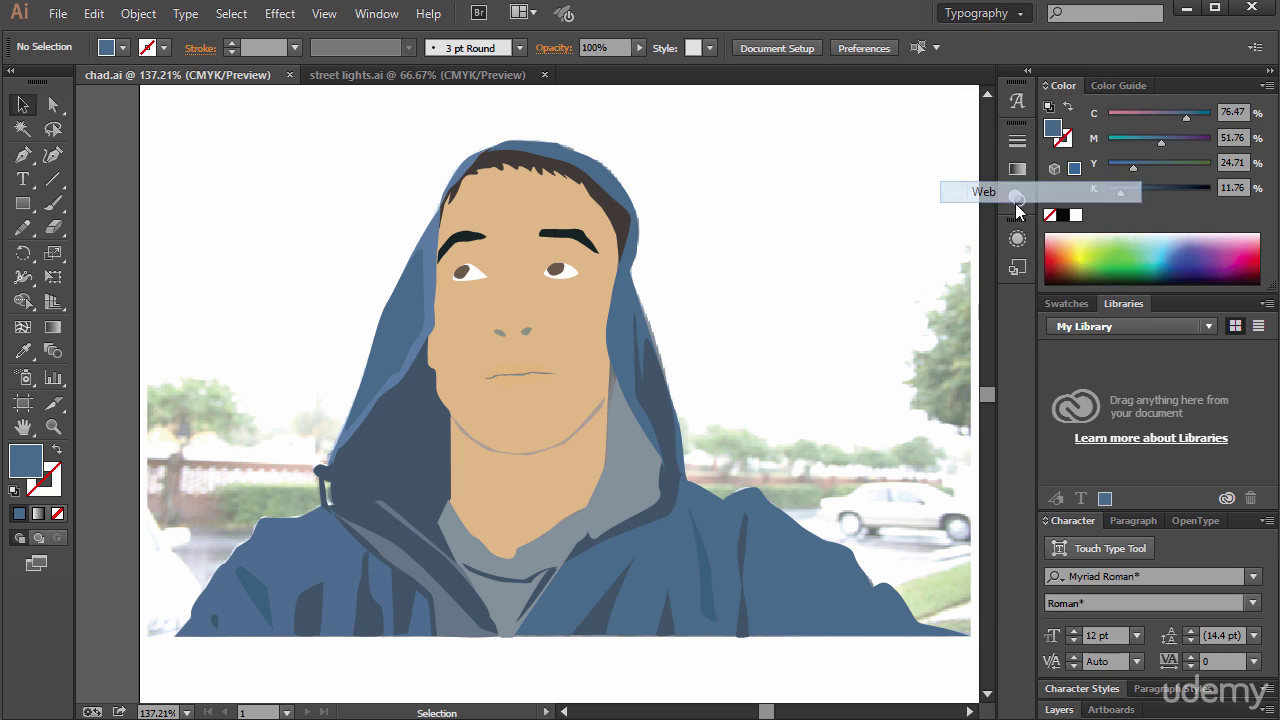
left_click(1003, 13)
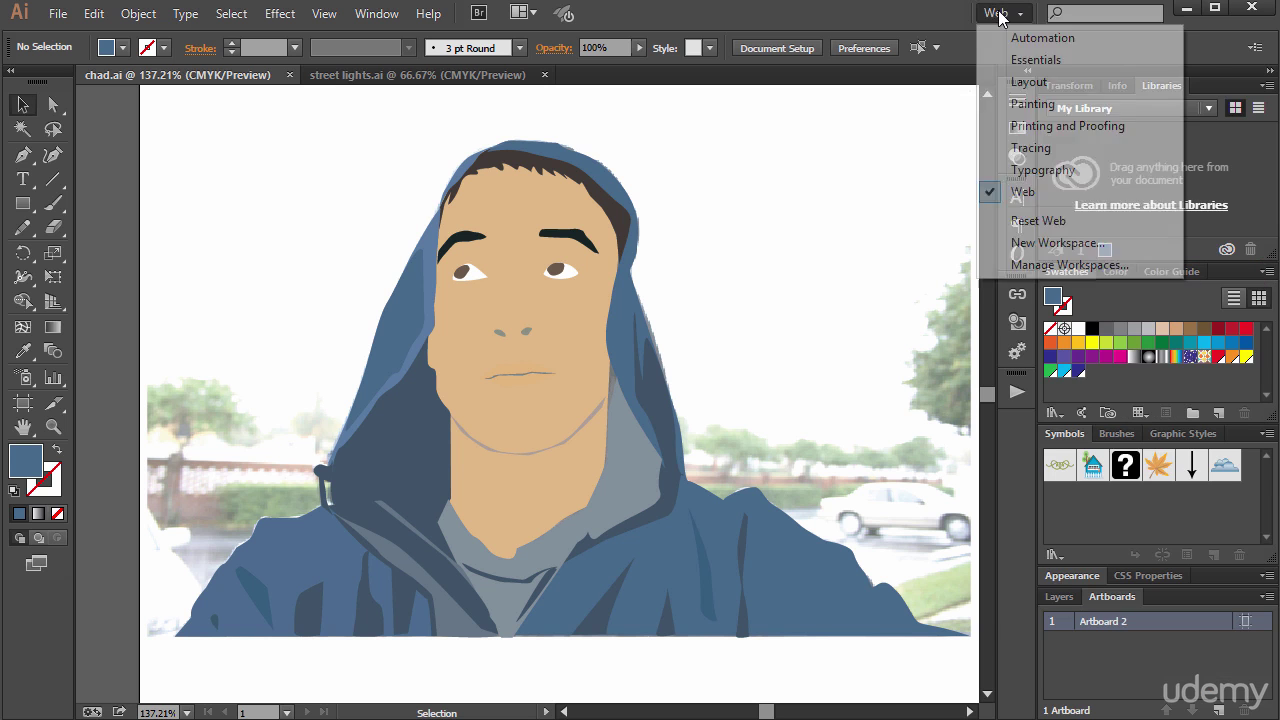
left_click(1017, 58)
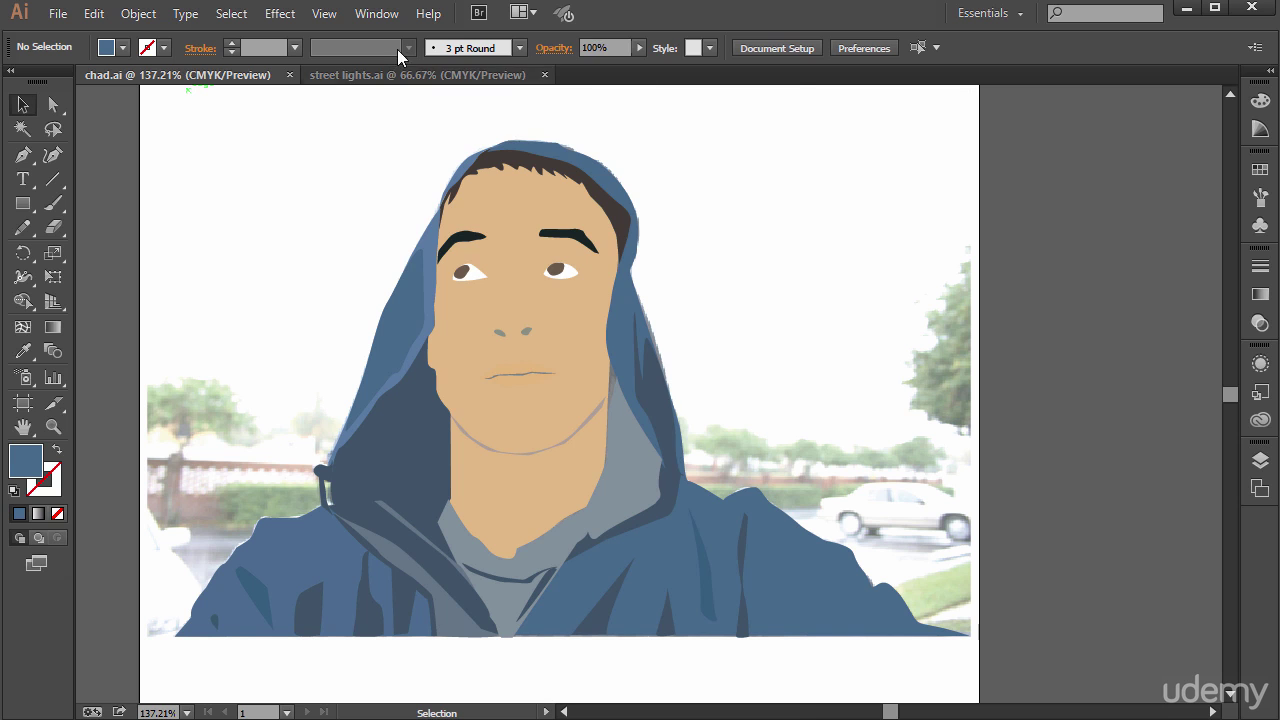
- Look through the list of available panels and close it without choosing one
left_click(380, 21)
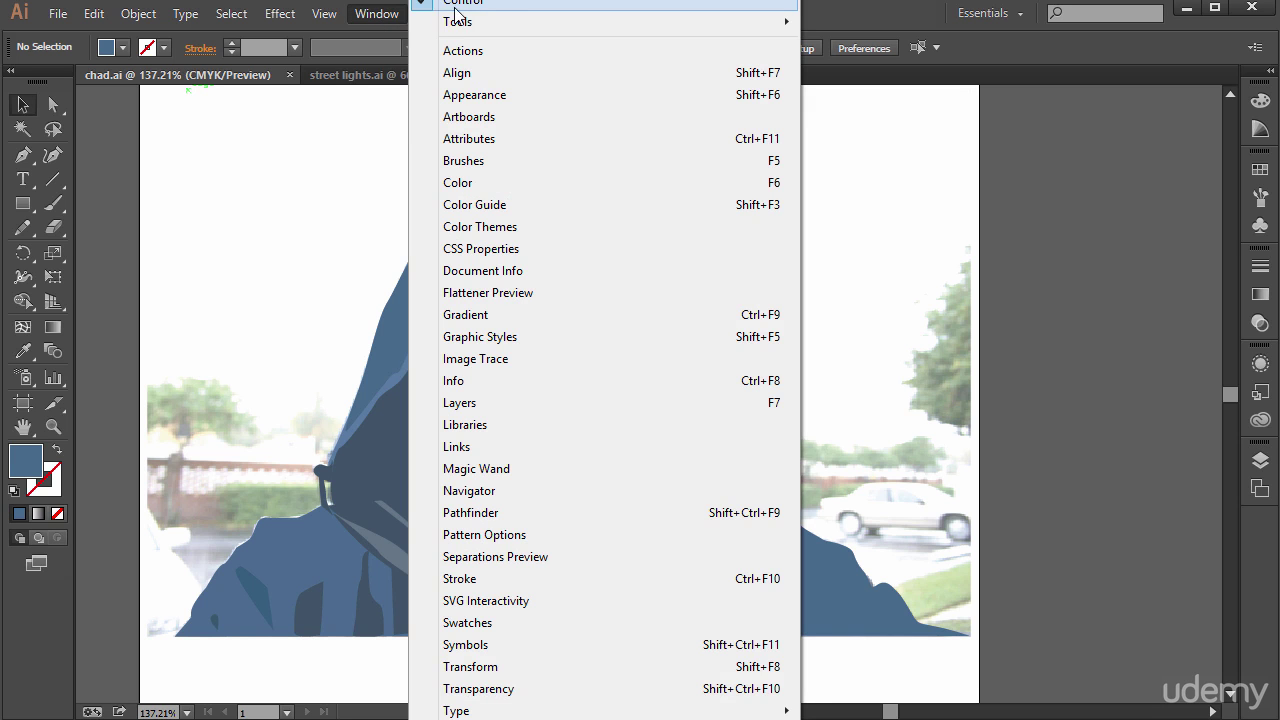
mouse_move(462, 22)
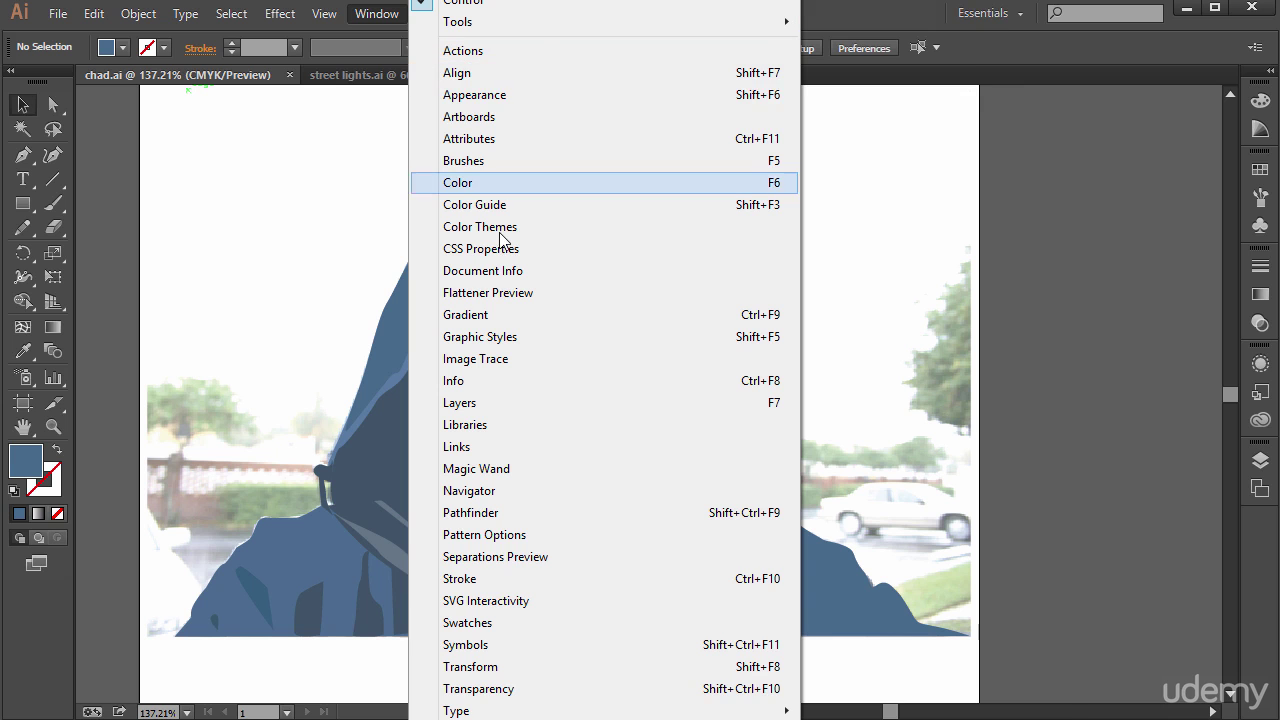
mouse_move(540, 710)
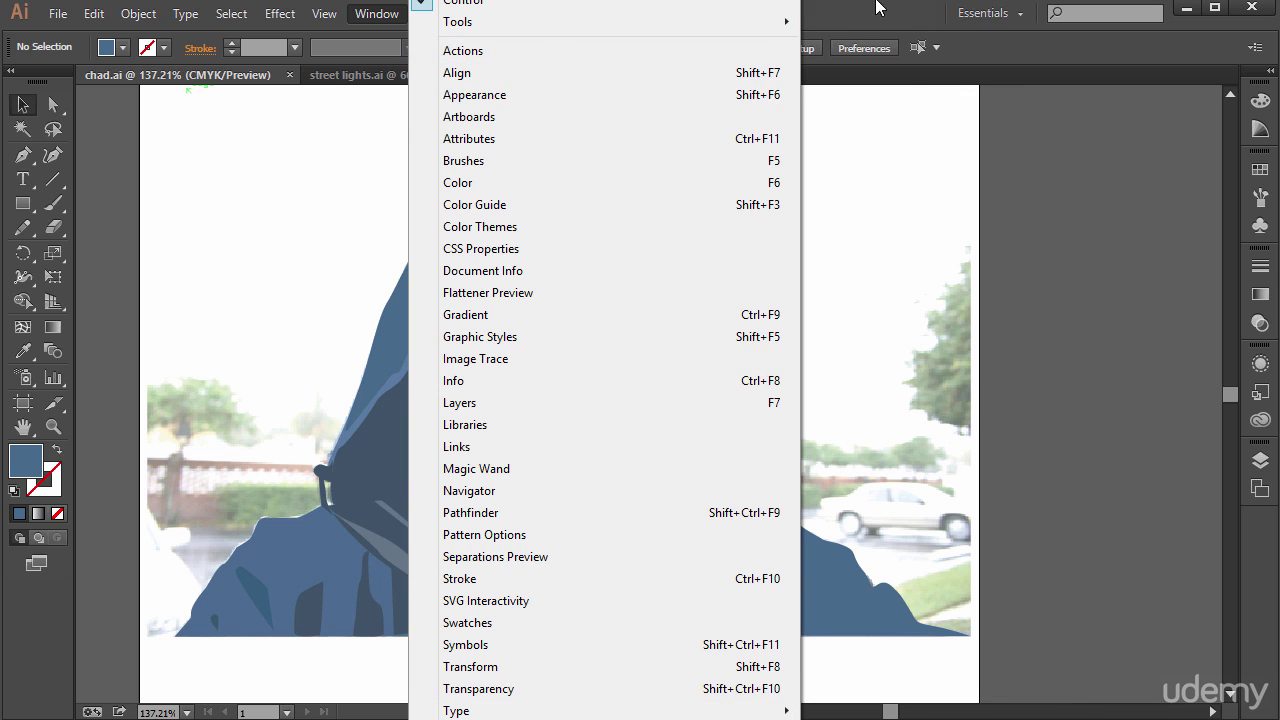
left_click(879, 5)
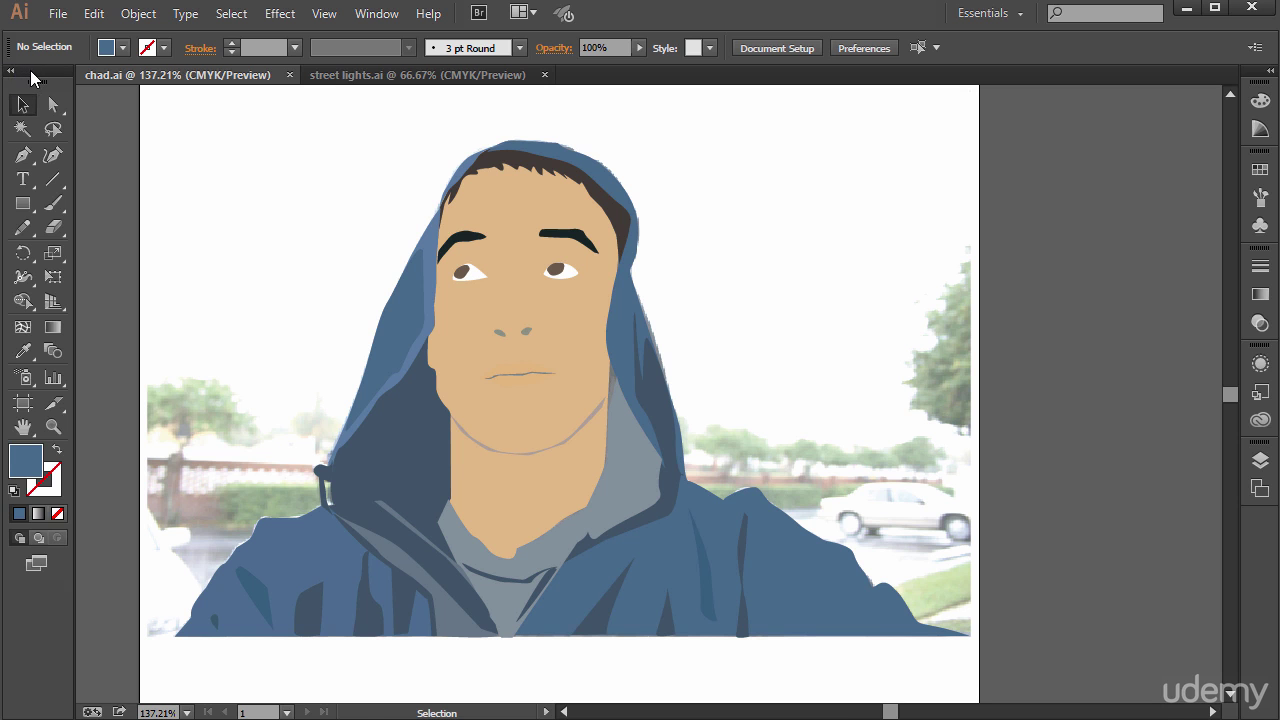
- Collapse the toolbox to a single column and restore it to two columns
mouse_move(29, 78)
left_mouse_down()
mouse_move(117, 142)
mouse_move(5, 73)
mouse_move(17, 87)
left_mouse_up()
left_click(10, 73)
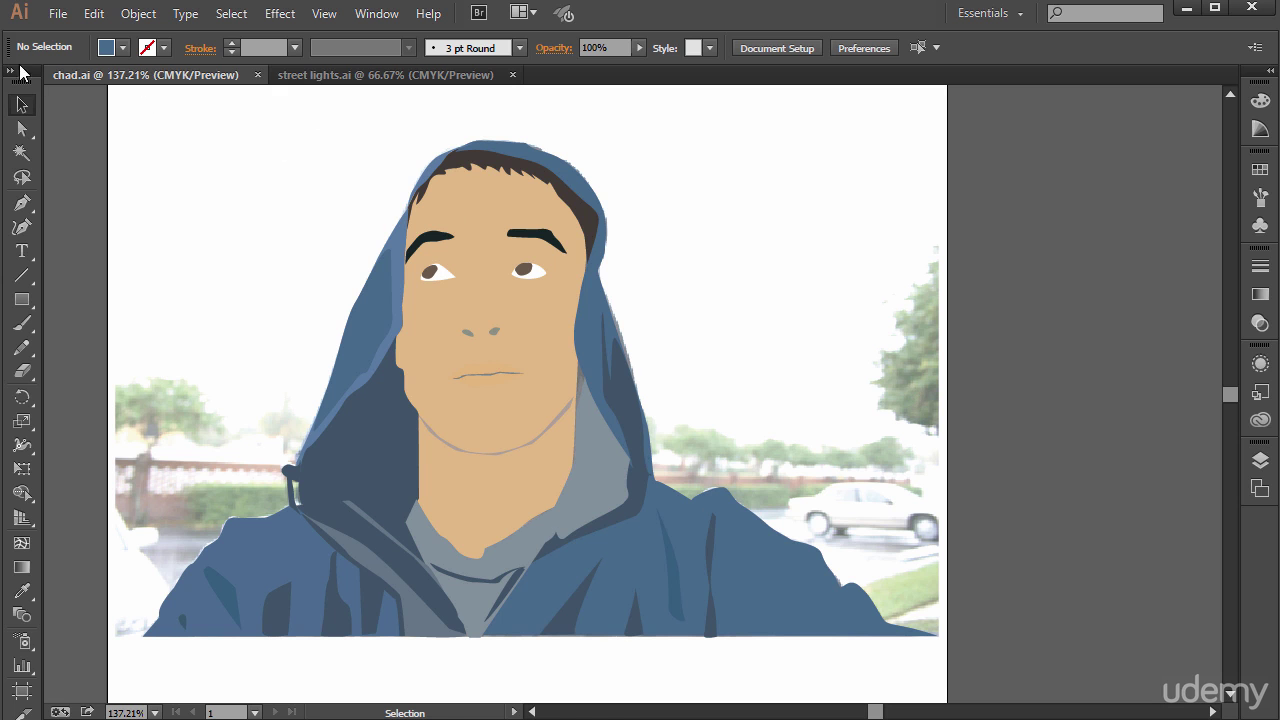
left_click(10, 72)
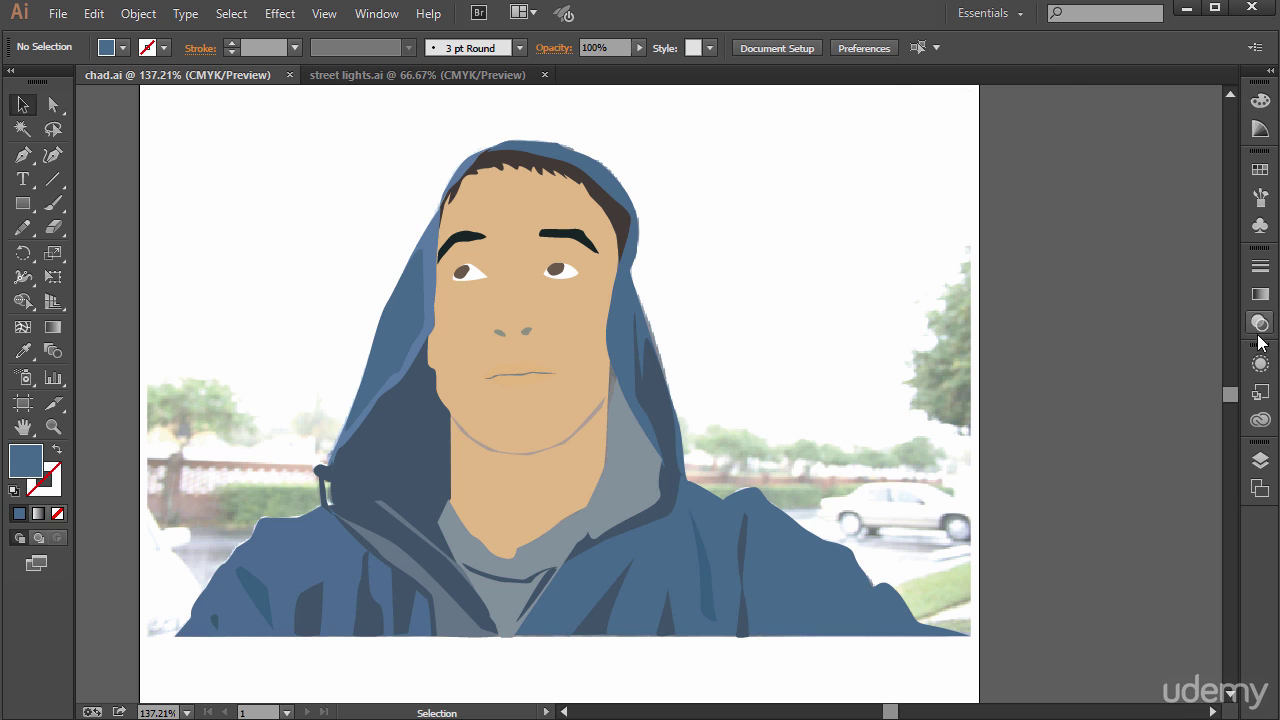
- Widen the collapsed panel dock to show the panel names and move Swatches between Color and Color Guide
left_click_drag(1238, 224, 1105, 215)
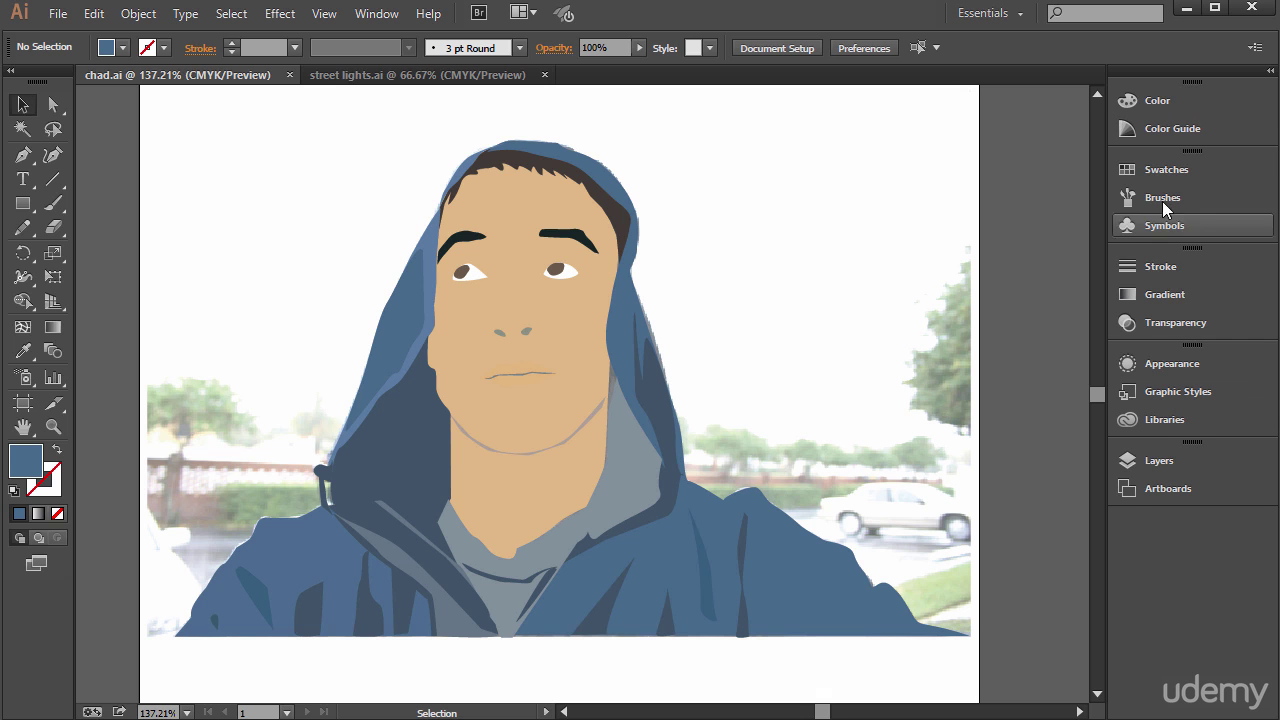
left_click_drag(1175, 172, 1175, 118)
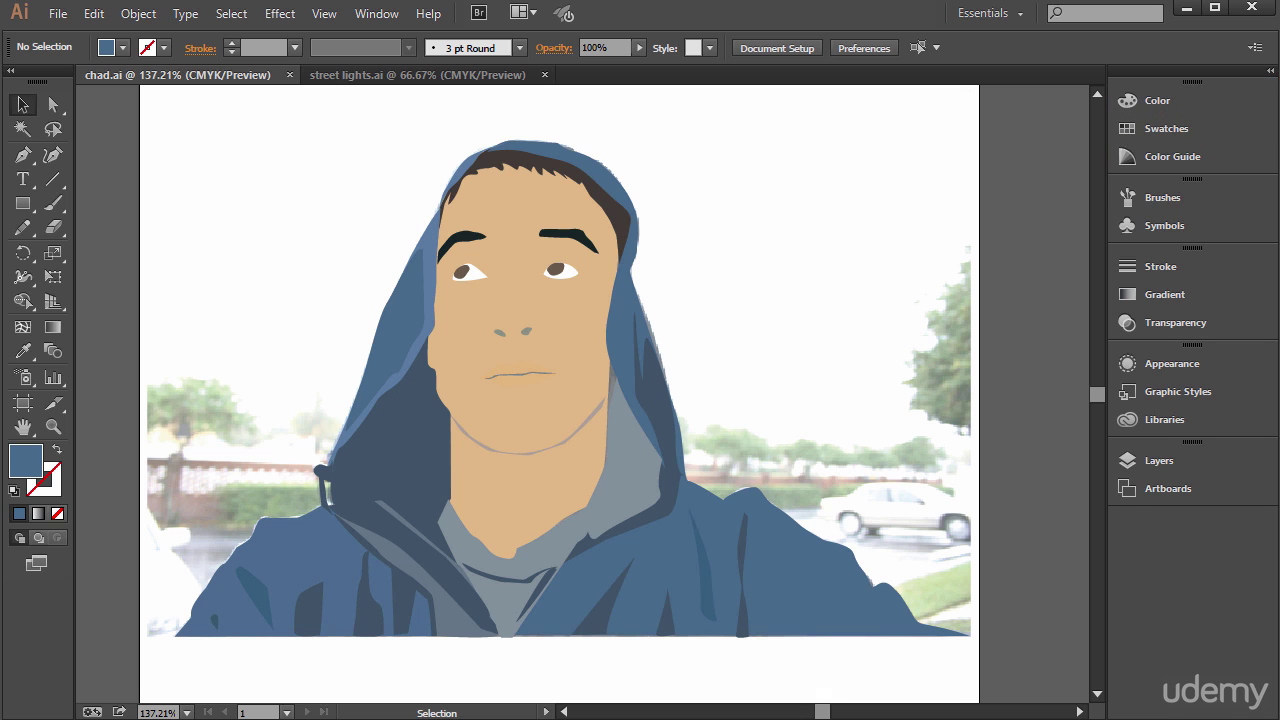
- Expand the docked panels, view Swatches, Color and Color Guide, and collapse the dock back to its named icons
left_click(1271, 76)
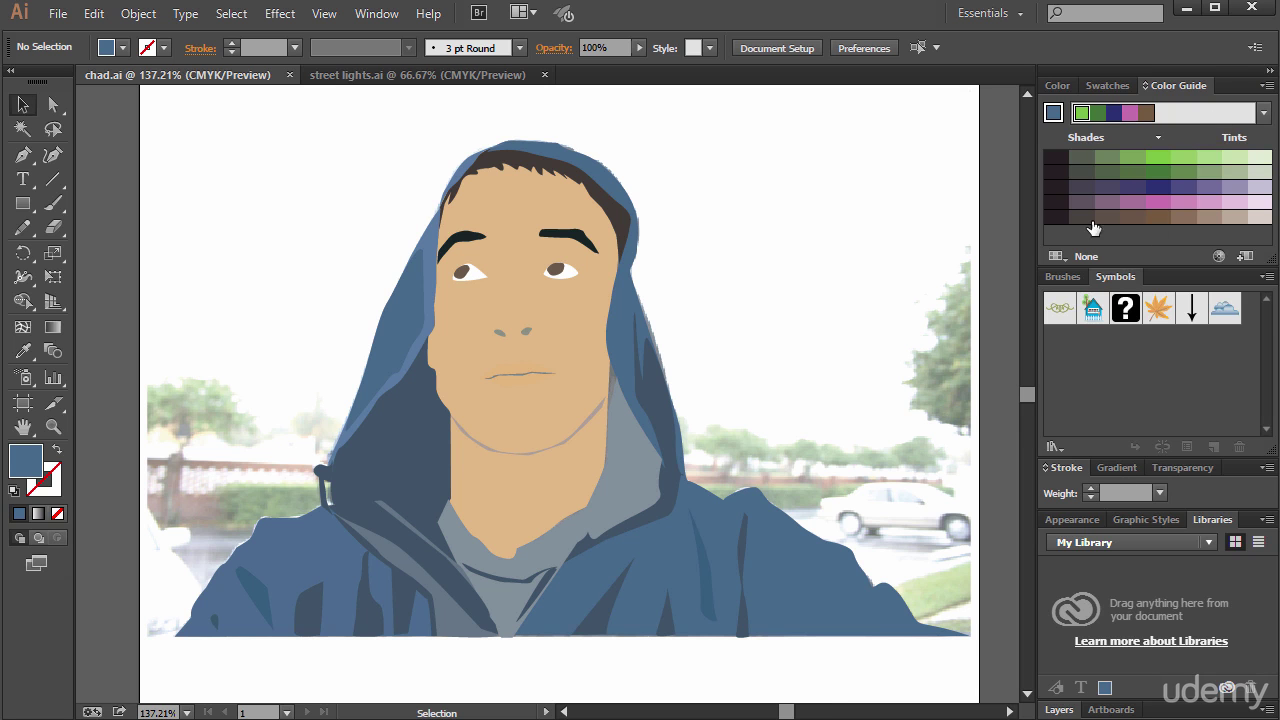
left_click(1111, 85)
left_click(1070, 87)
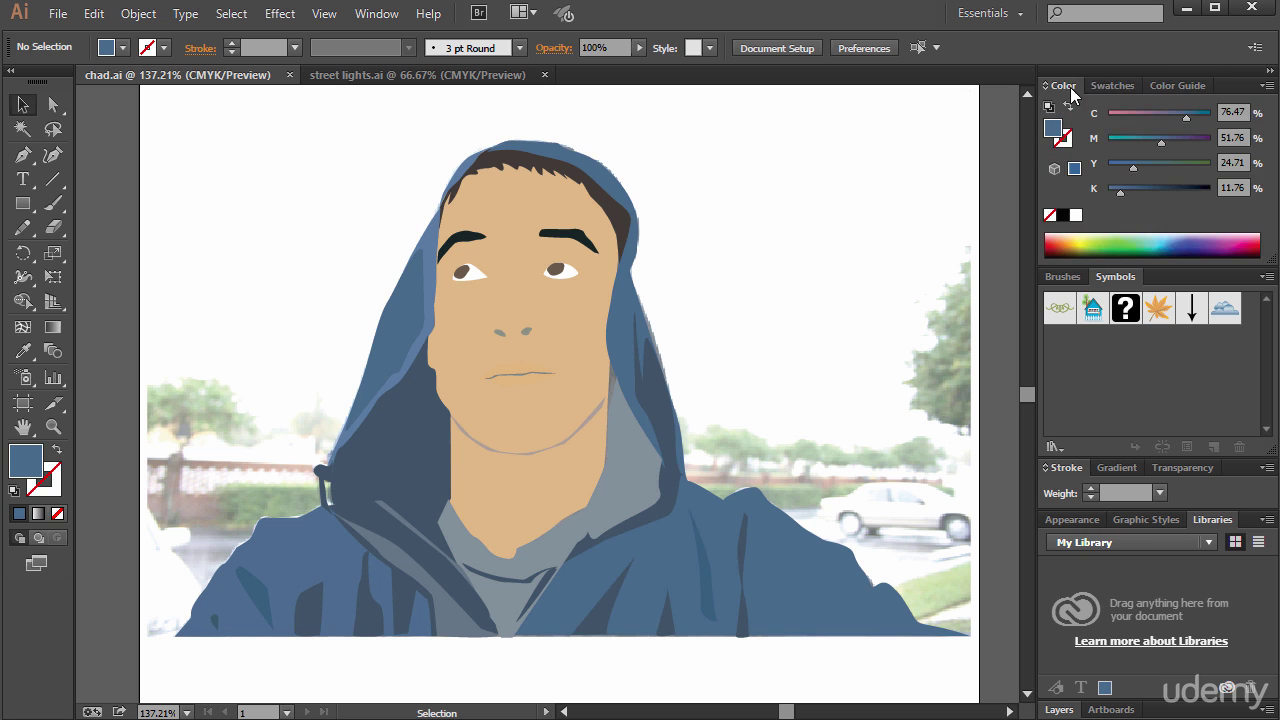
left_click(1178, 85)
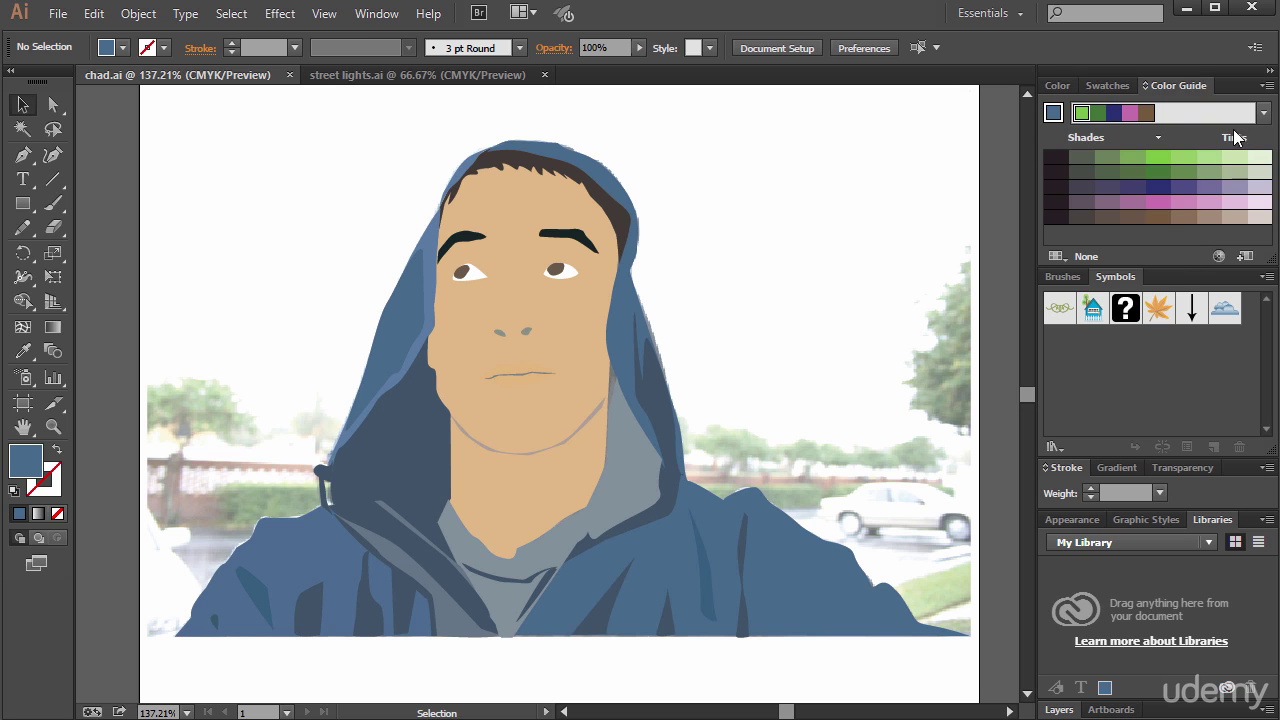
left_click(1269, 71)
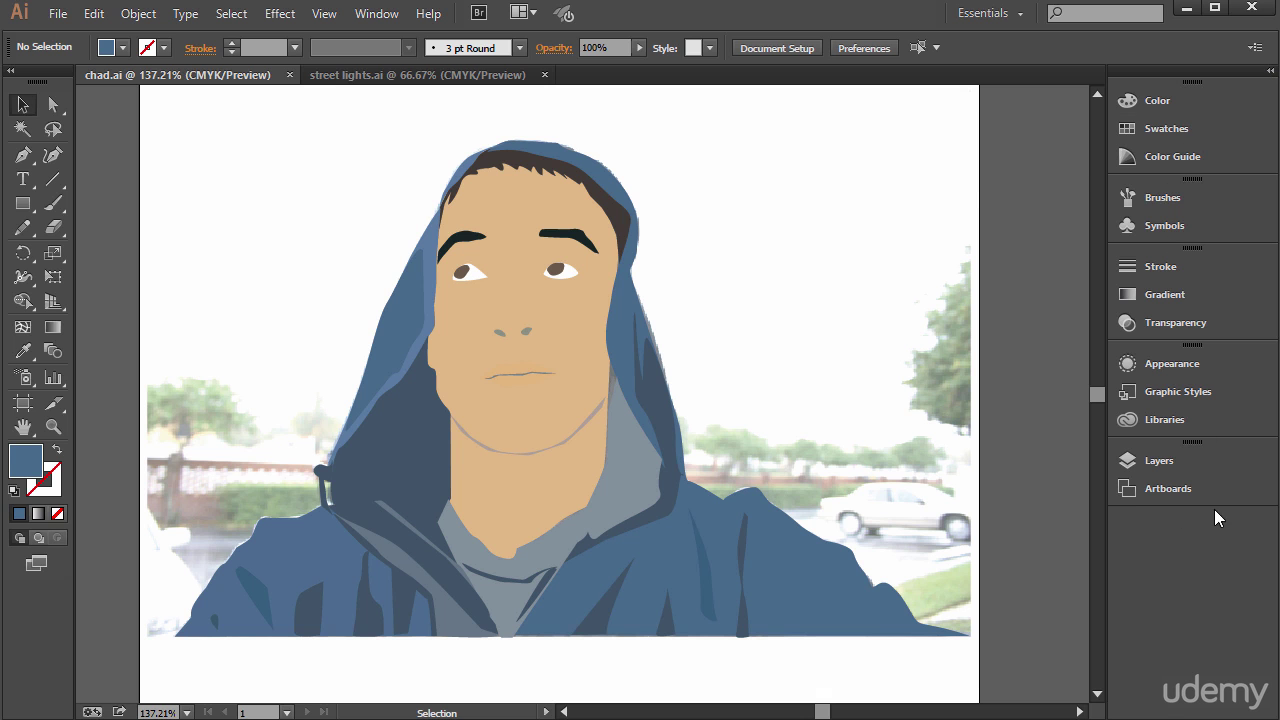
- Float the Color, Swatches and Color Guide group over the artwork, expand it and place Color last in the group
left_click_drag(1228, 80, 918, 144)
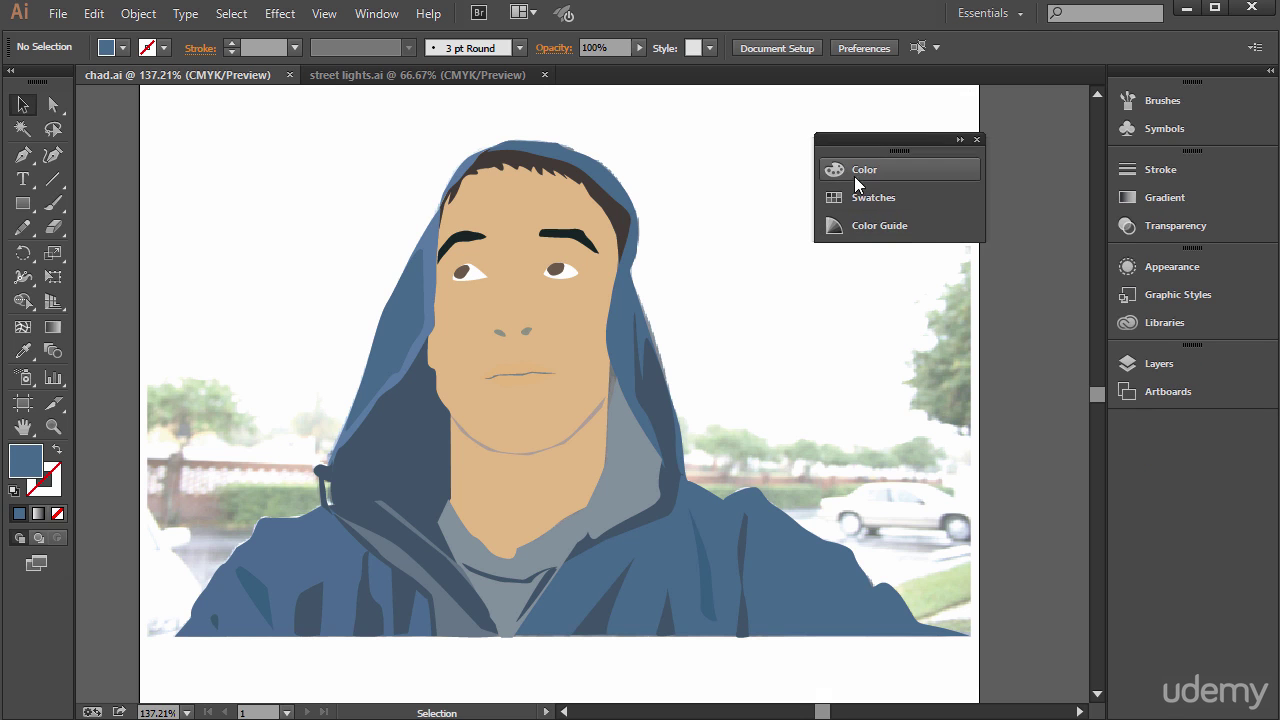
left_click(960, 139)
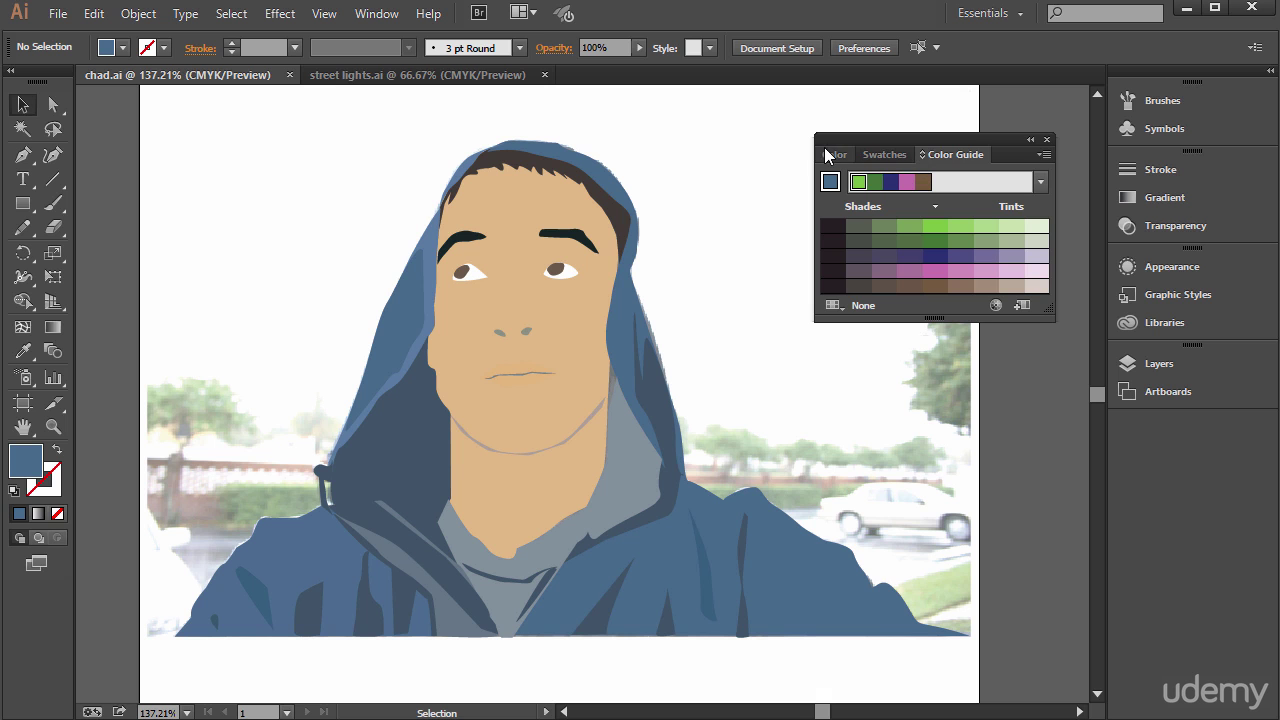
mouse_move(828, 149)
left_mouse_down()
mouse_move(850, 307)
mouse_move(831, 400)
mouse_move(824, 340)
mouse_move(828, 352)
mouse_move(913, 253)
mouse_move(845, 160)
left_mouse_up()
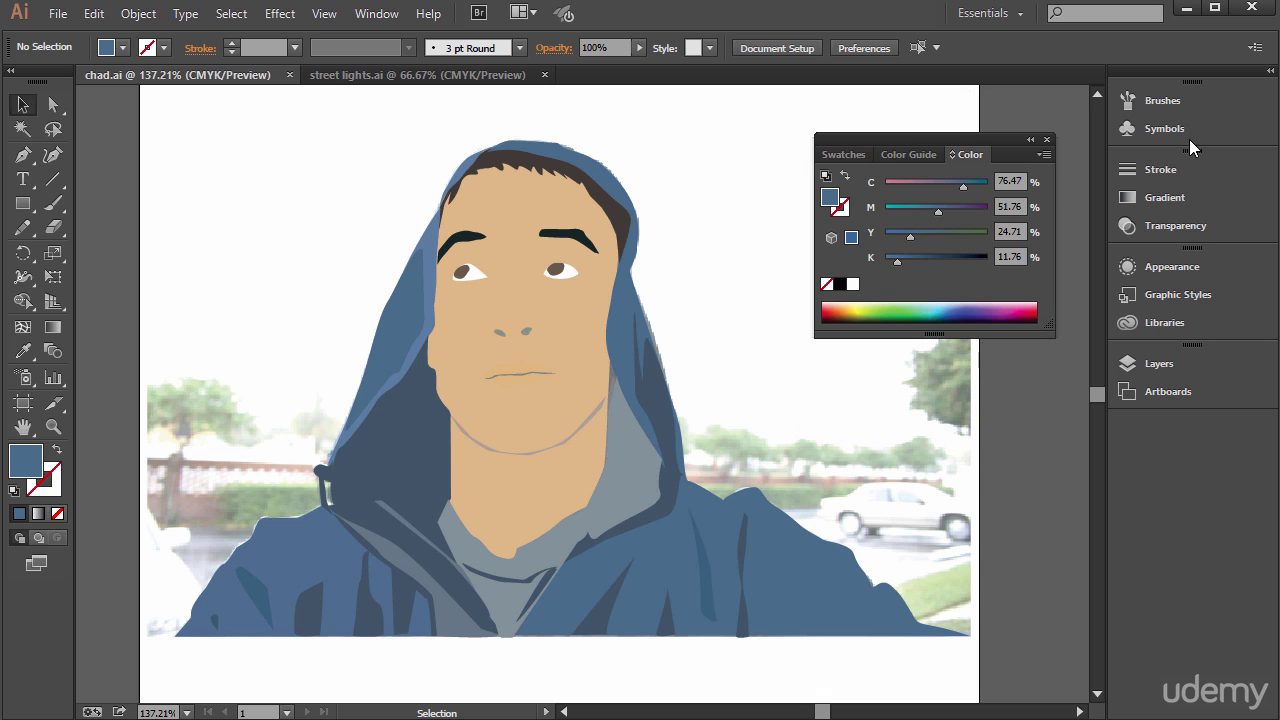
- Add the Symbols panel to the floating color group and toggle the group between icons and full view
left_click_drag(1152, 130, 994, 152)
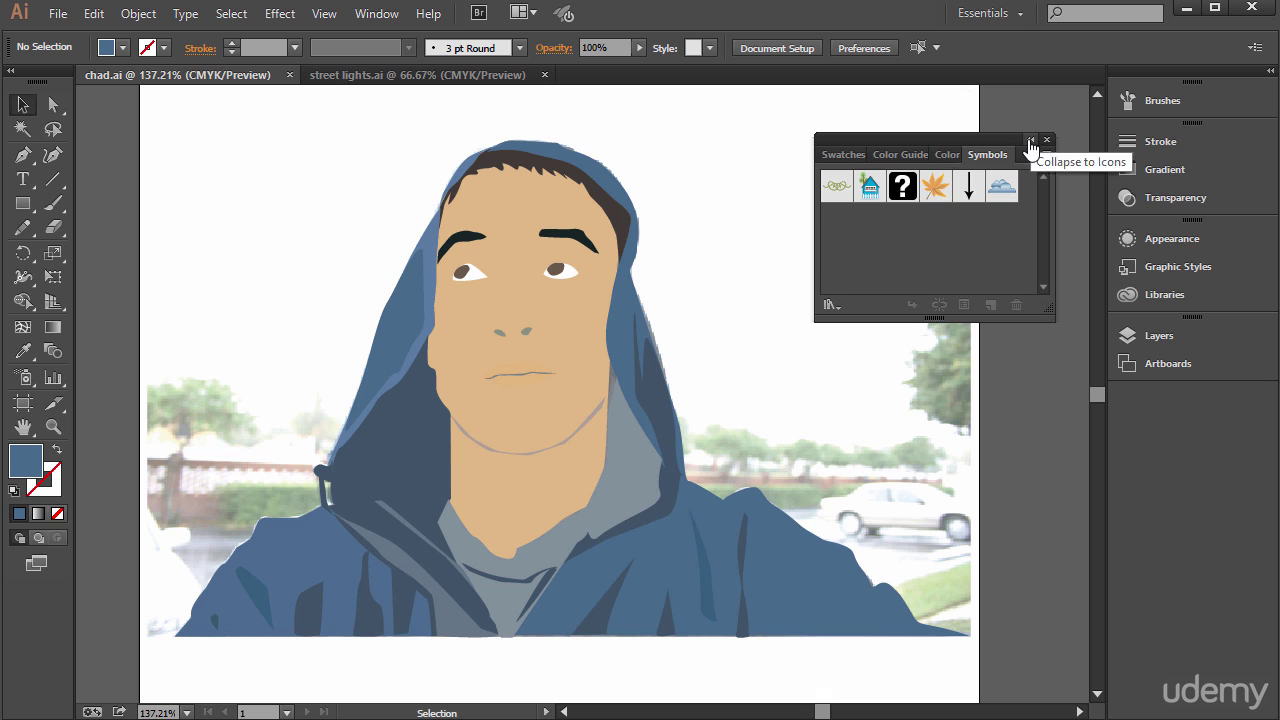
left_click(1031, 142)
left_click(958, 141)
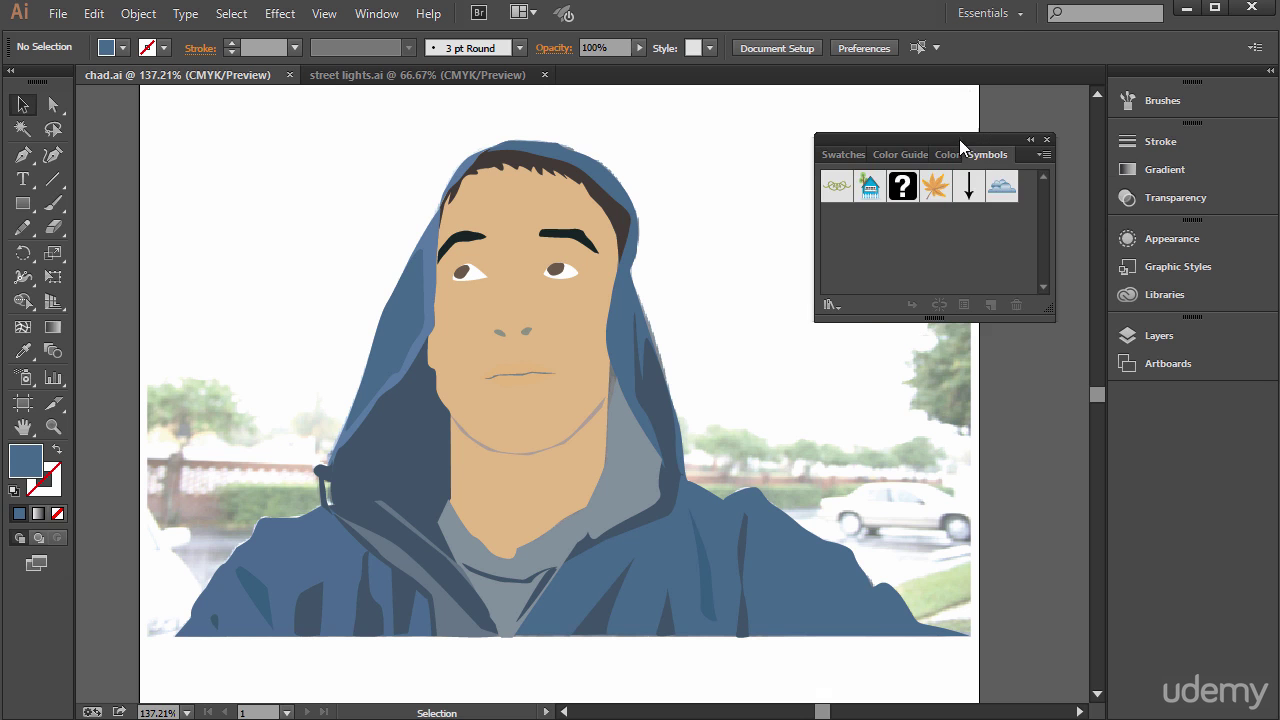
left_click(1032, 144)
- Detach Libraries and Gradient from the dock as separate floating panels and show Swatches in the floating color group
left_click_drag(1194, 297, 1002, 347)
left_click(900, 155)
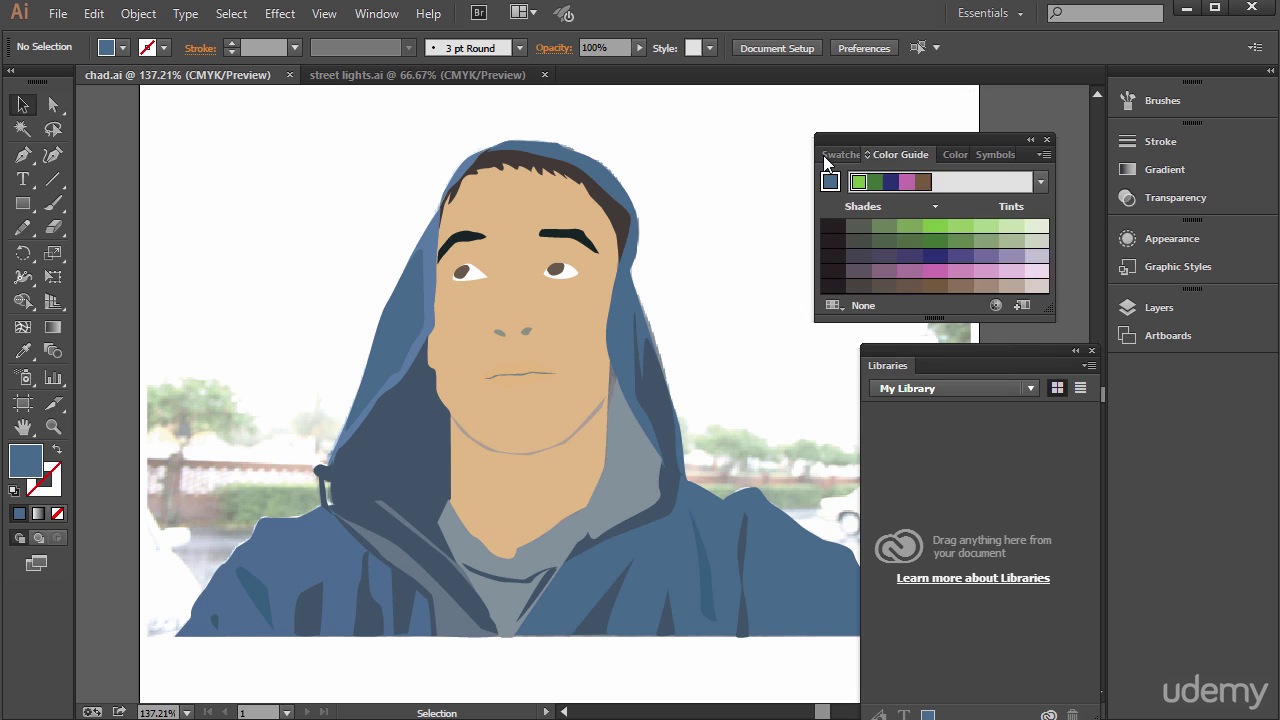
left_click(835, 155)
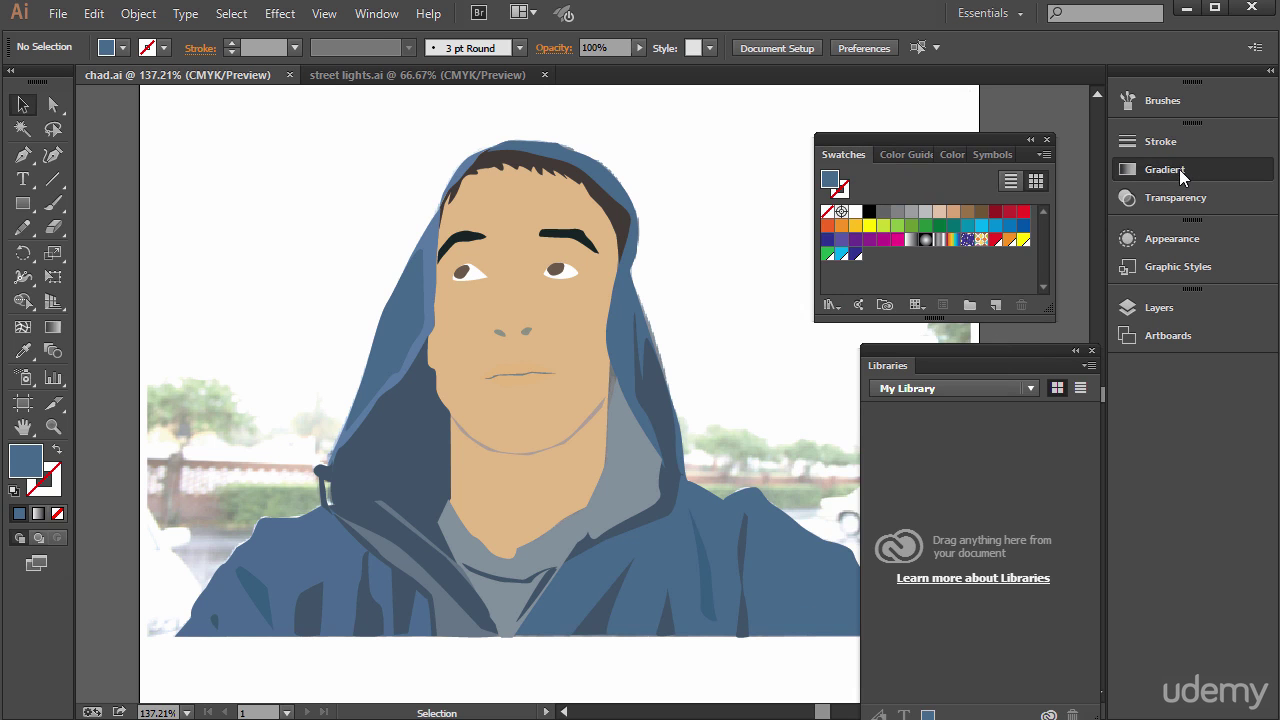
left_click_drag(1179, 167, 215, 113)
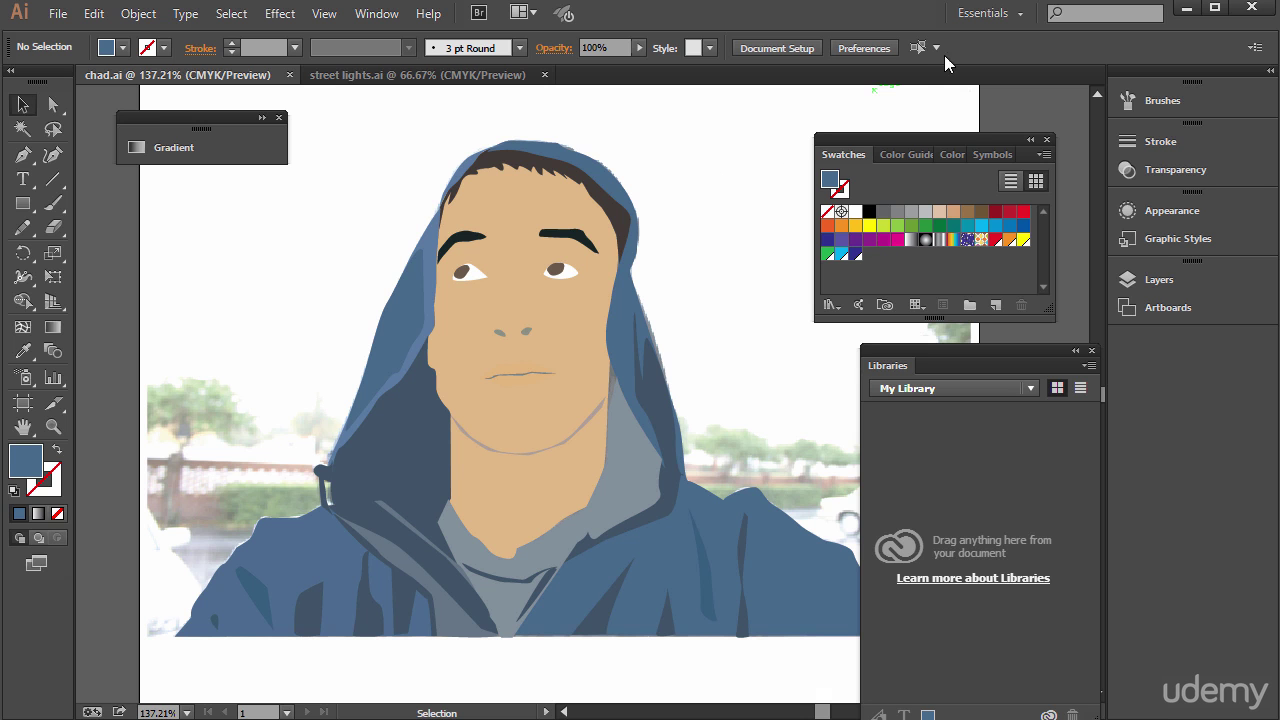
left_click(988, 14)
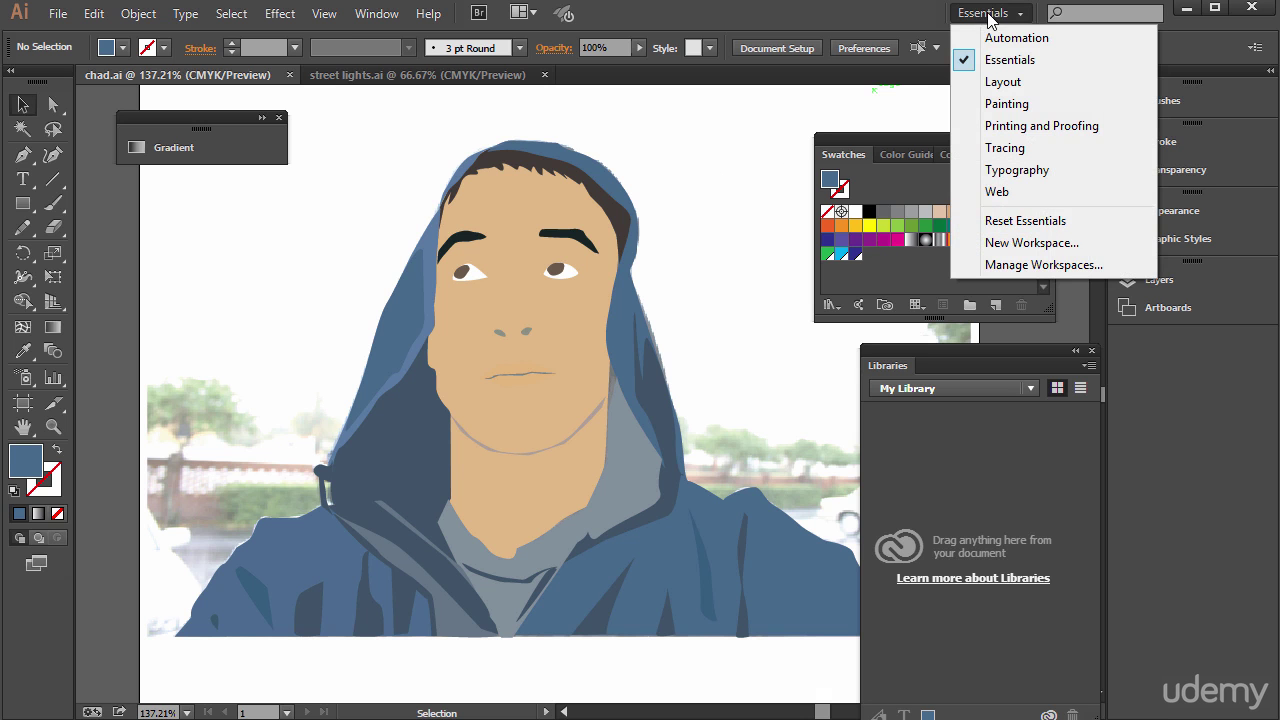
left_click(1035, 243)
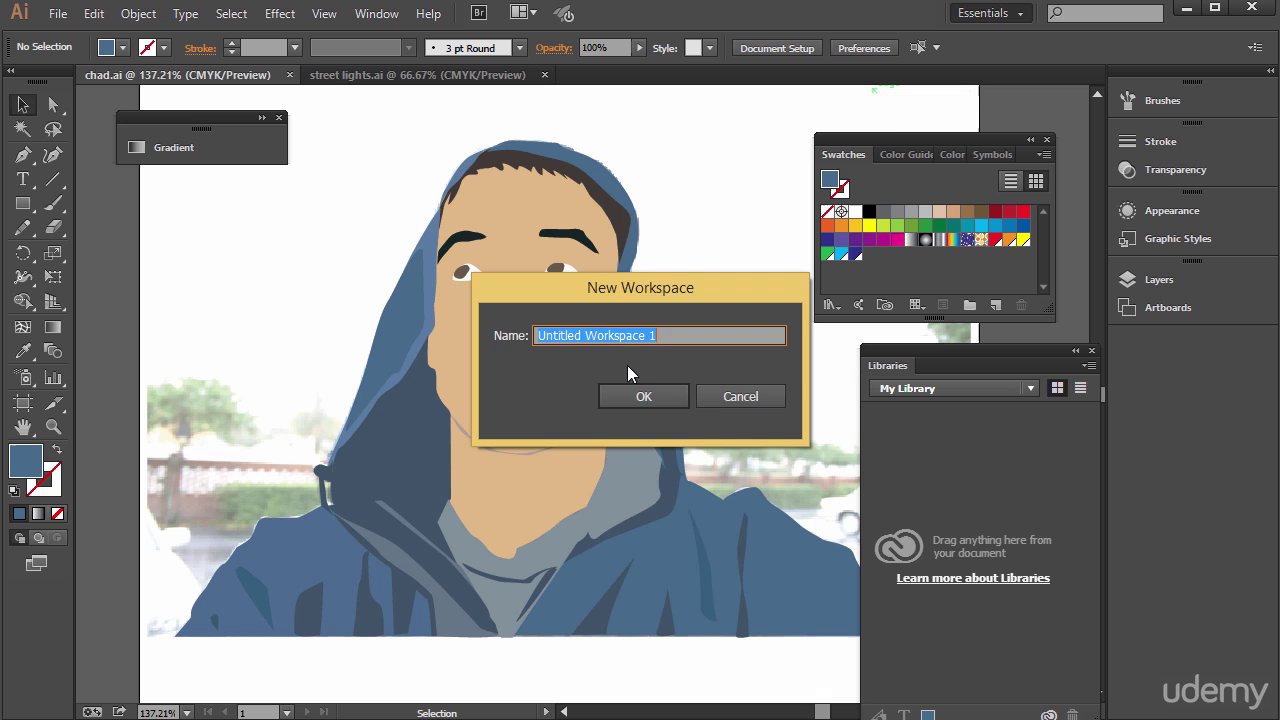
left_click(745, 398)
left_click(983, 16)
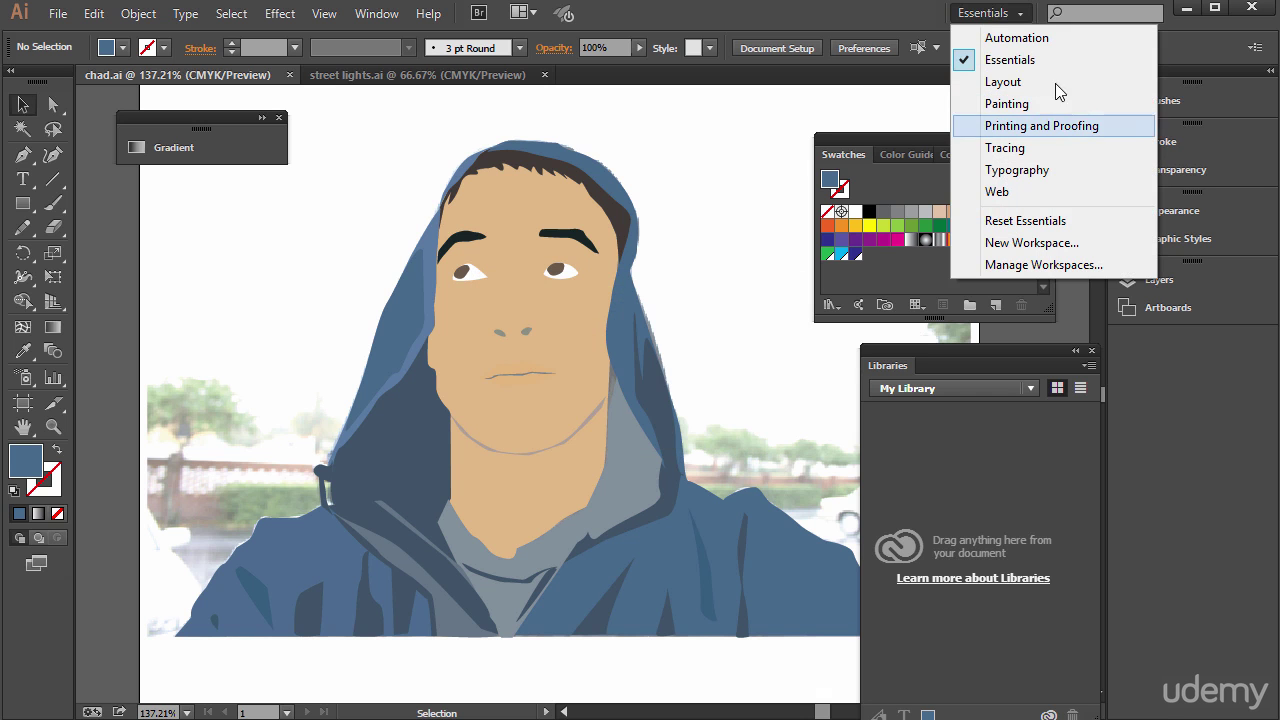
left_click(1010, 60)
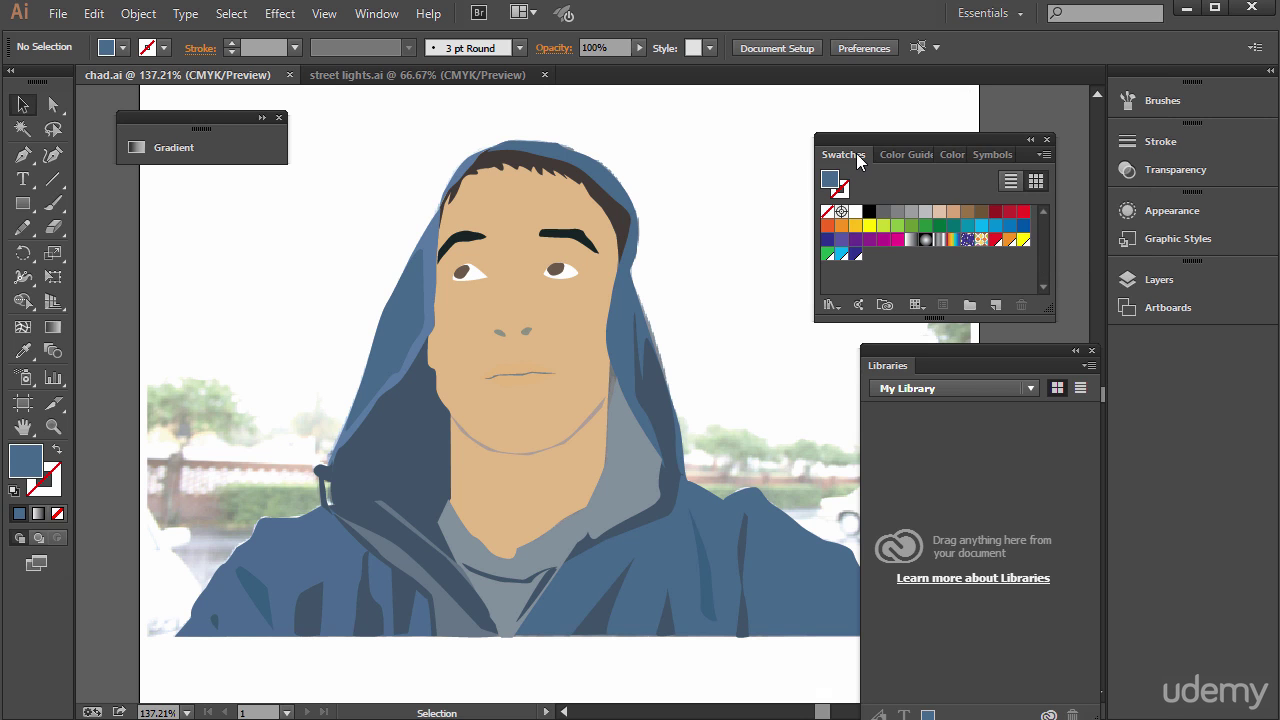
- Collapse the floating Swatches group to icons and attach the Libraries panel beneath it
right_click(851, 154)
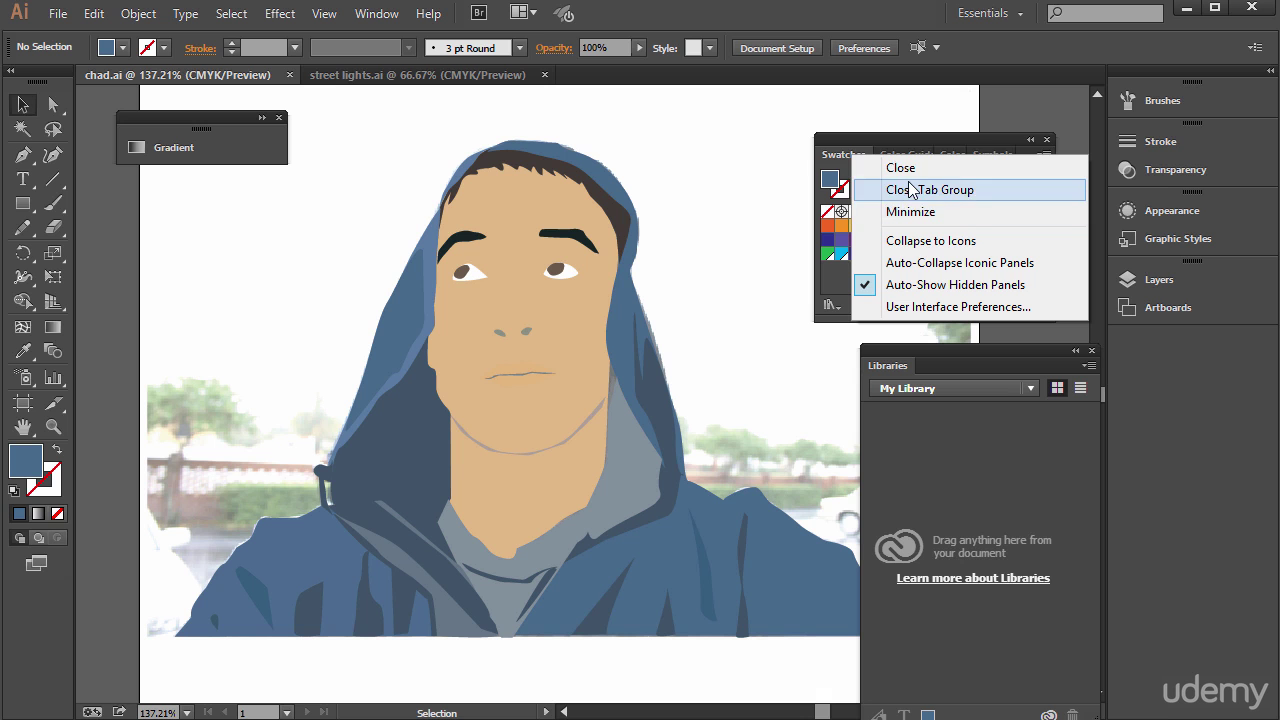
left_click(904, 244)
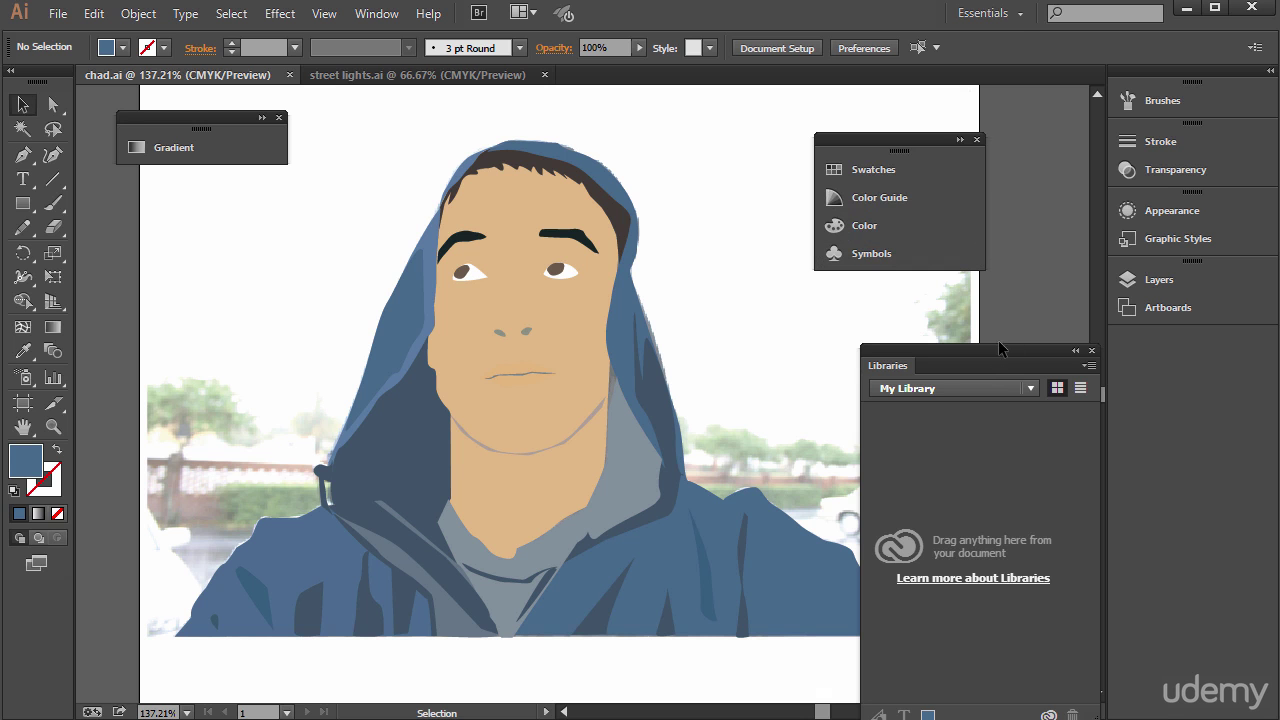
left_click_drag(988, 345, 955, 325)
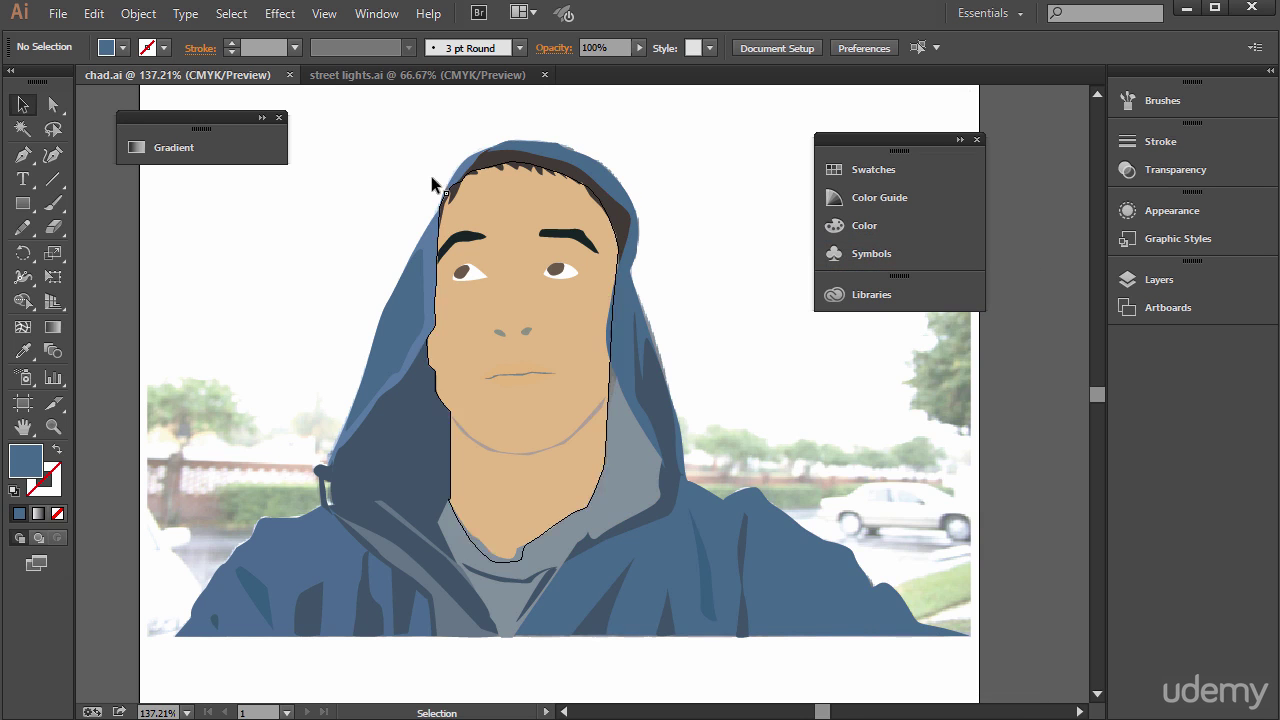